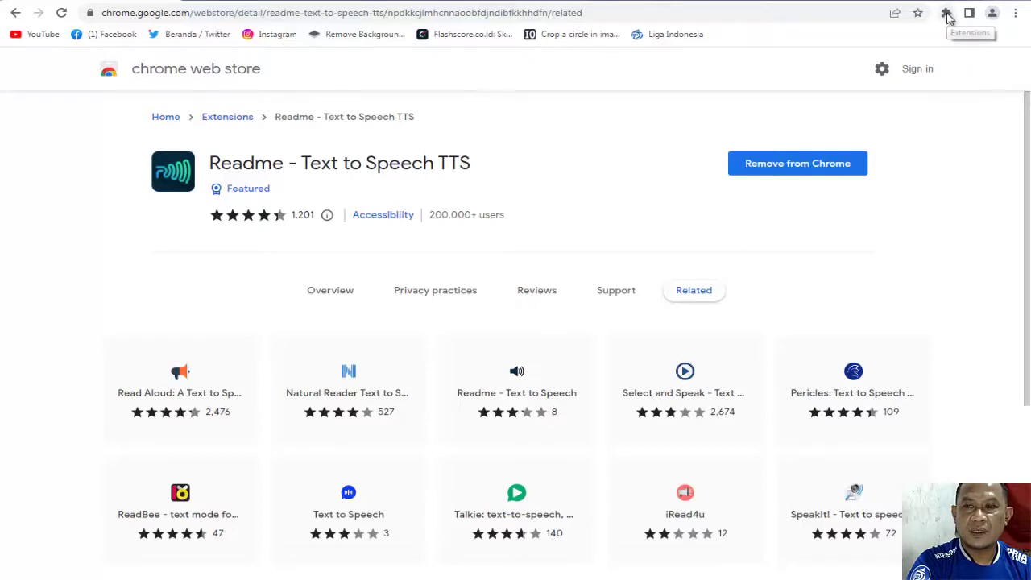
Step: Open the Readme - Text to Speech TTS extension and display its speaker settings
{"action": "left_click", "coordinate": [948, 15]}
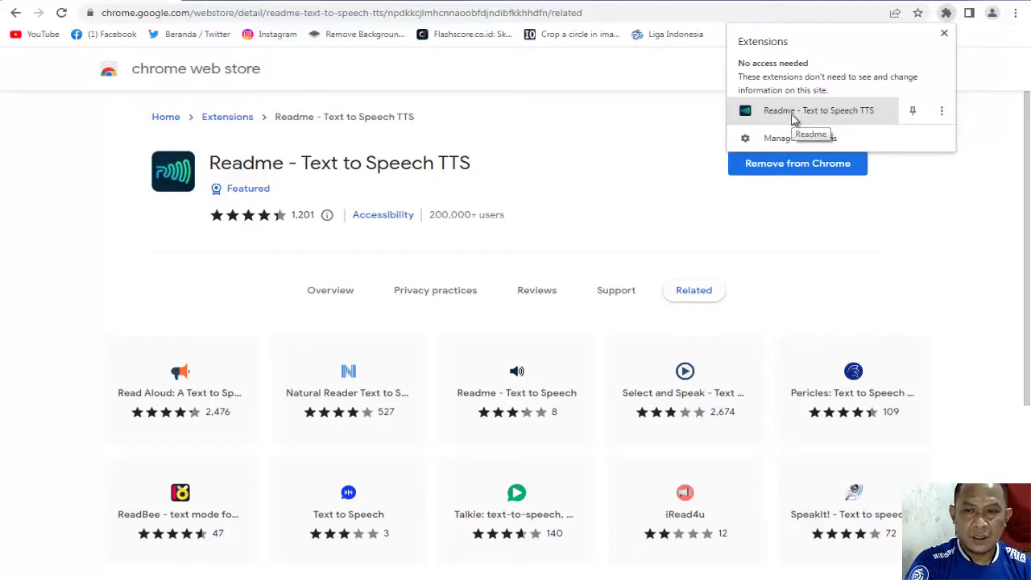
{"action": "left_click", "coordinate": [794, 120]}
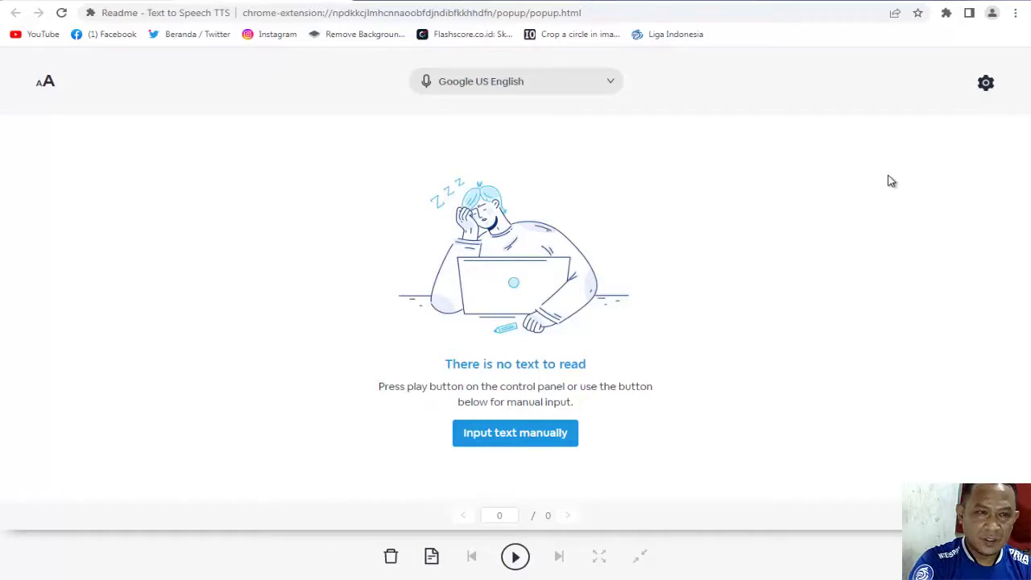
{"action": "left_click", "coordinate": [987, 86]}
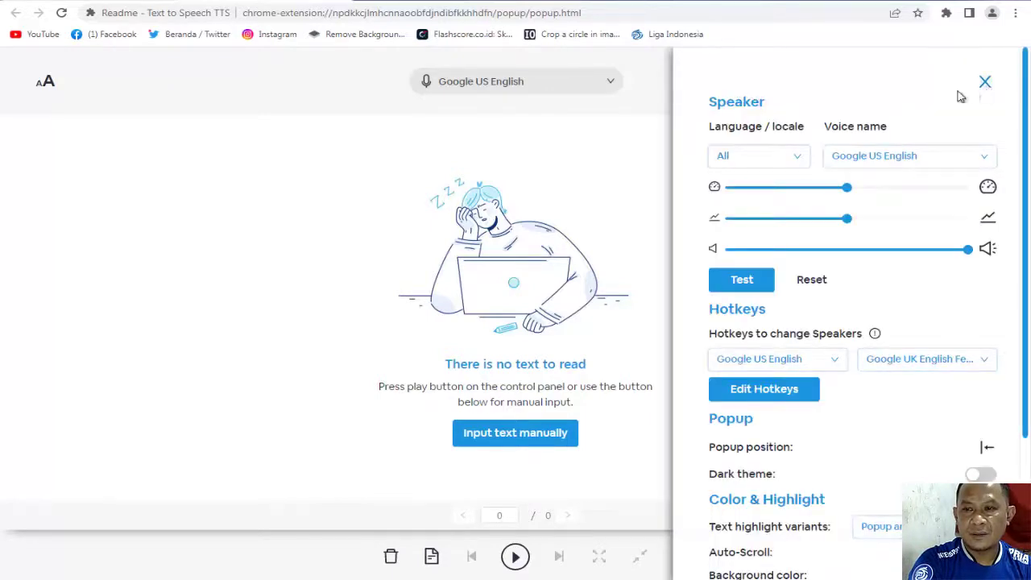
Step: Set the speaker's voice name to Indonesian (Christopher) under Google Standard Voices
{"action": "left_click", "coordinate": [884, 156]}
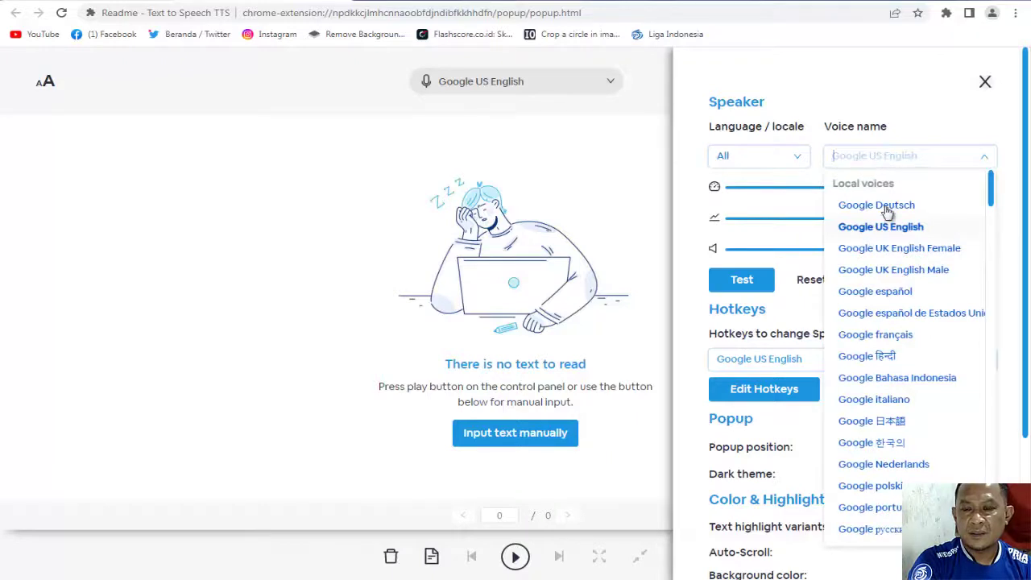
{"action": "scroll", "coordinate": [884, 230], "scroll_direction": "down", "scroll_amount": 5}
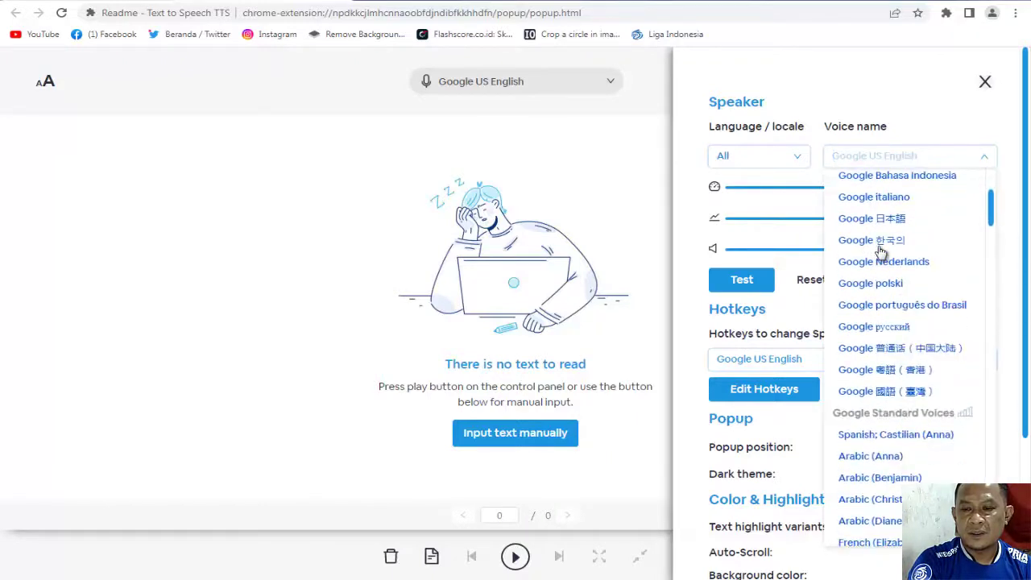
{"action": "scroll", "coordinate": [881, 252], "scroll_direction": "down", "scroll_amount": 5}
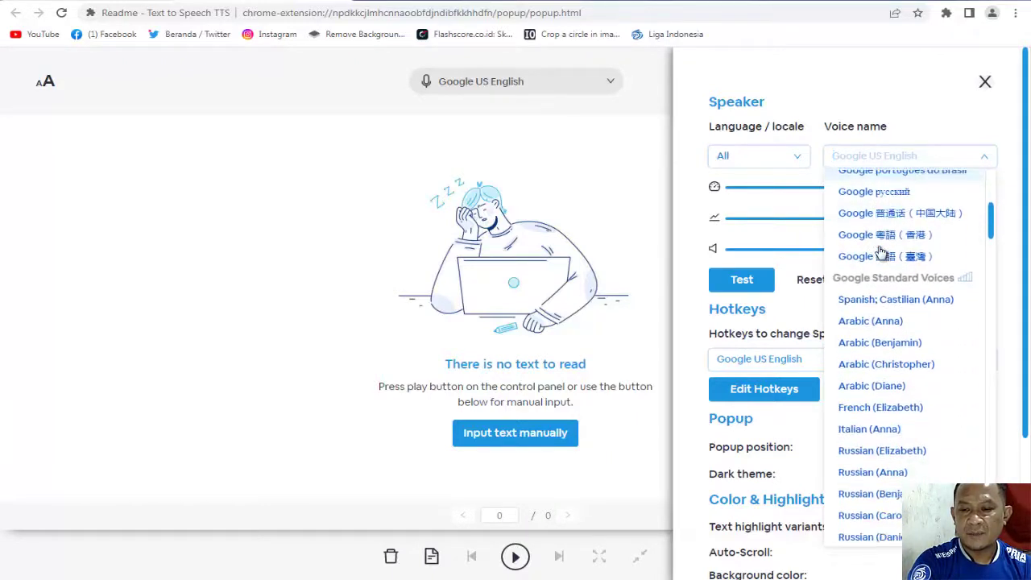
{"action": "scroll", "coordinate": [882, 256], "scroll_direction": "down", "scroll_amount": 6}
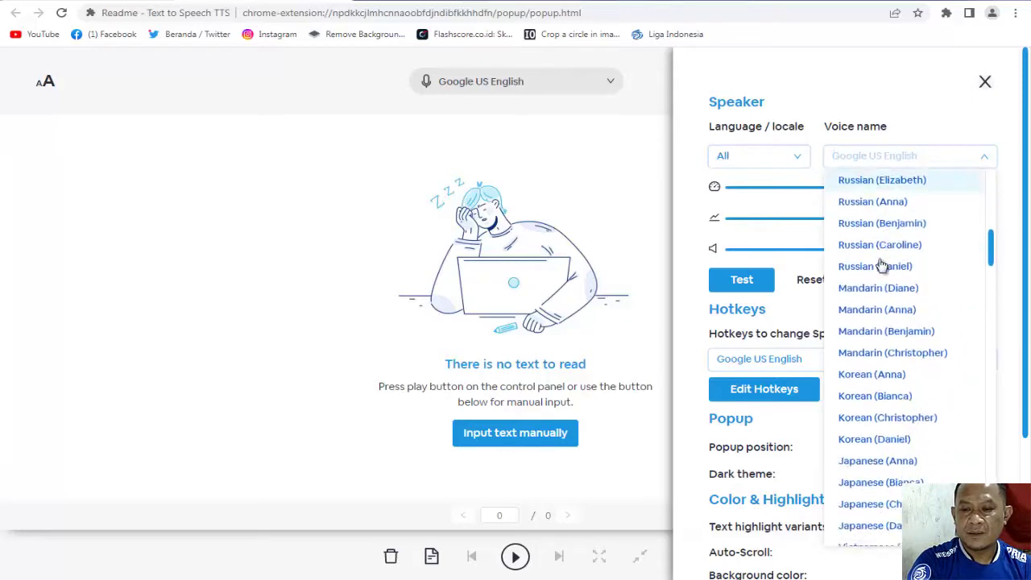
{"action": "scroll", "coordinate": [884, 267], "scroll_direction": "down", "scroll_amount": 6}
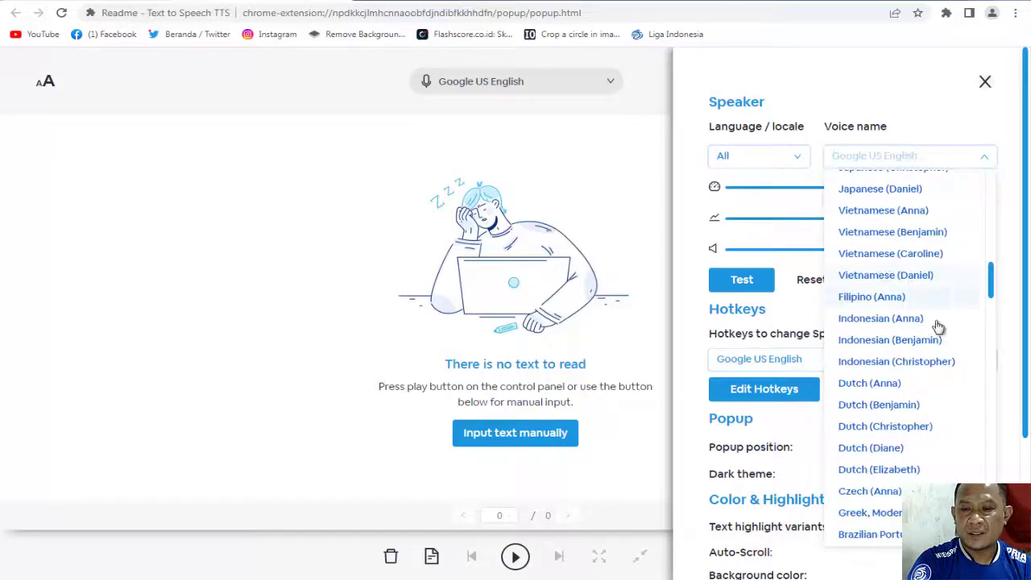
{"action": "scroll", "coordinate": [900, 326], "scroll_direction": "down", "scroll_amount": 1}
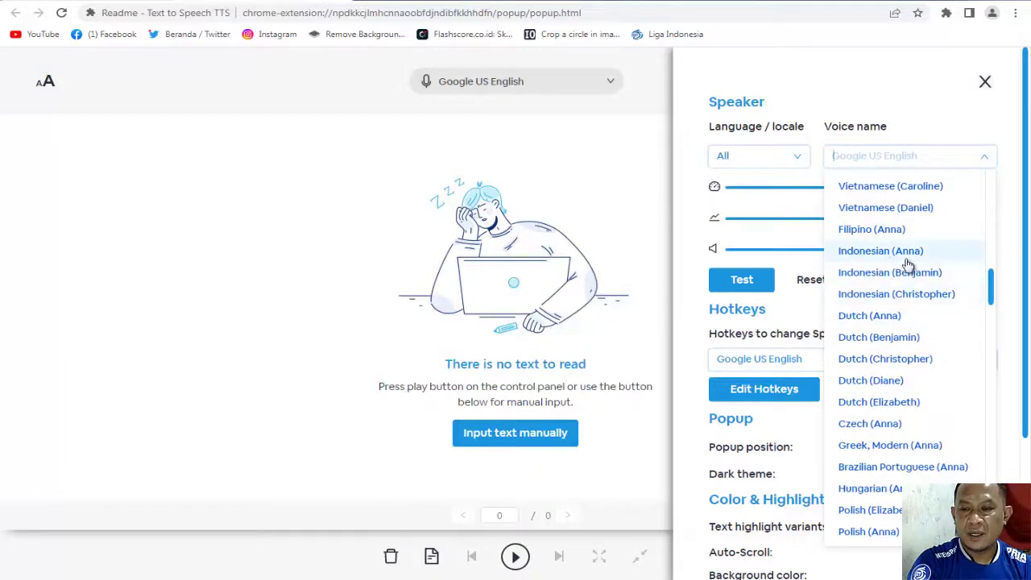
{"action": "left_click", "coordinate": [893, 300]}
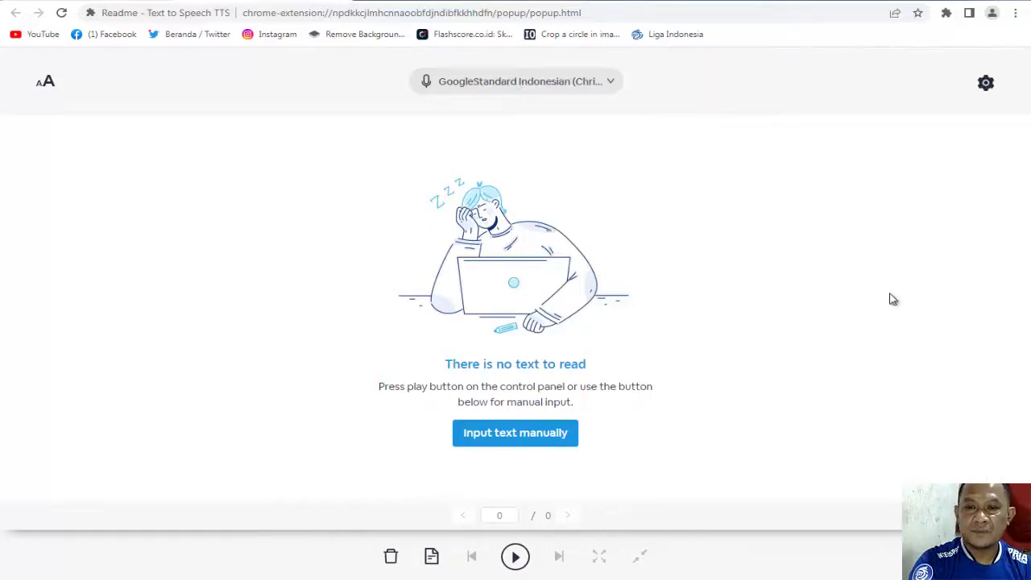
Step: Reopen the speaker settings, try a reading speed of 1.1 and restore the default speed, keeping the volume at 100
{"action": "left_click", "coordinate": [986, 85]}
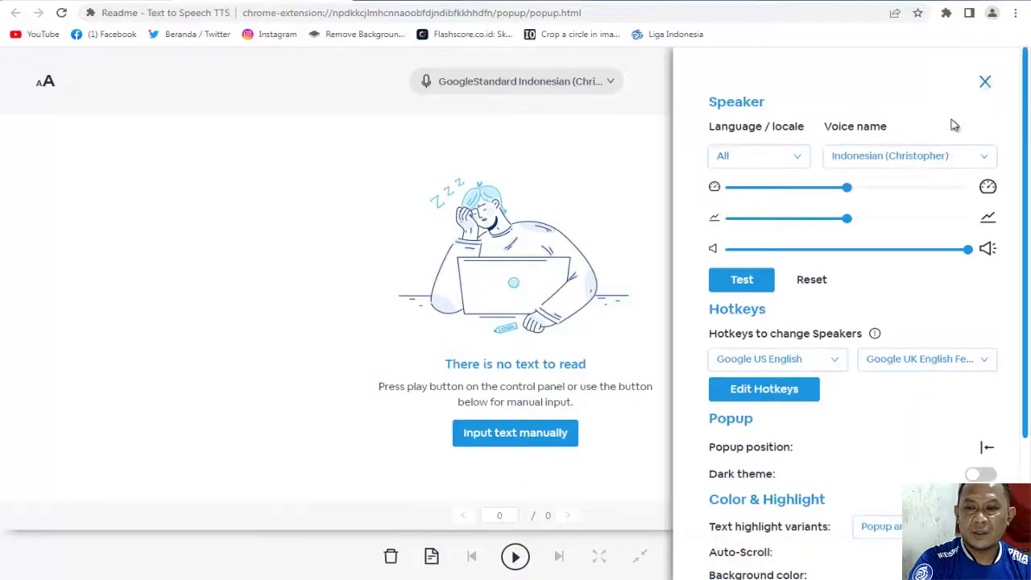
{"action": "left_click", "coordinate": [858, 190]}
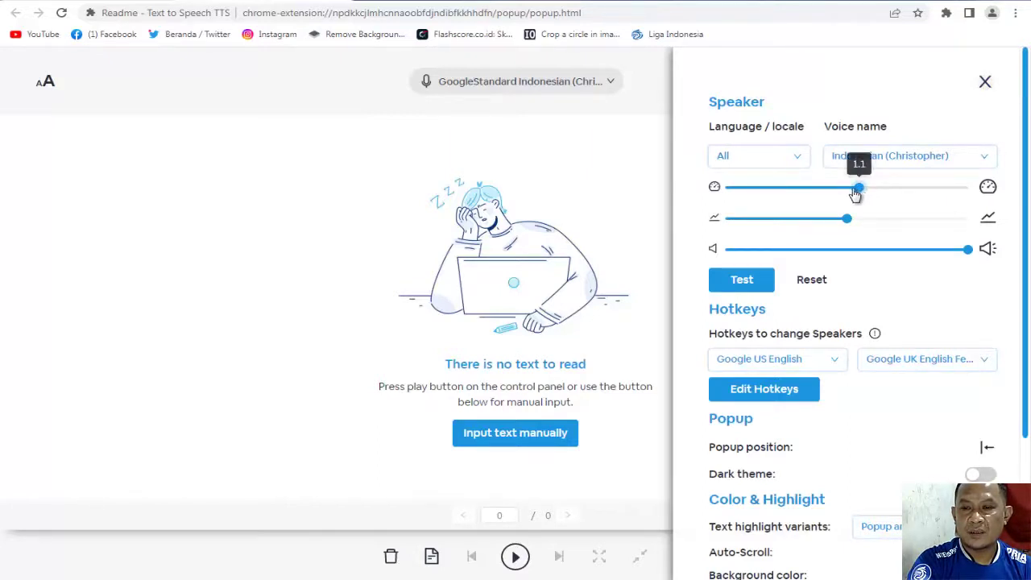
{"action": "left_click", "coordinate": [849, 191]}
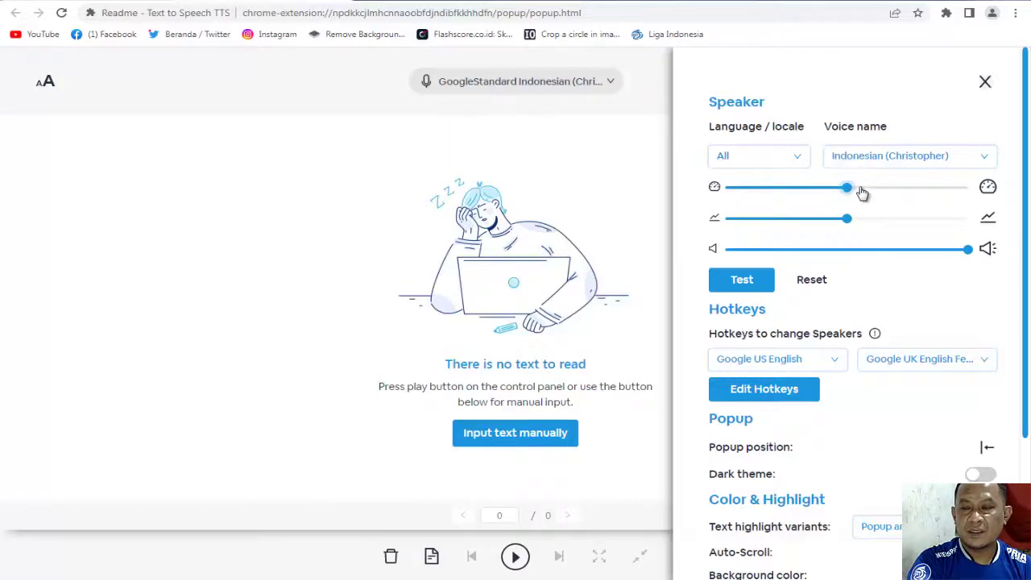
{"action": "left_click", "coordinate": [861, 191]}
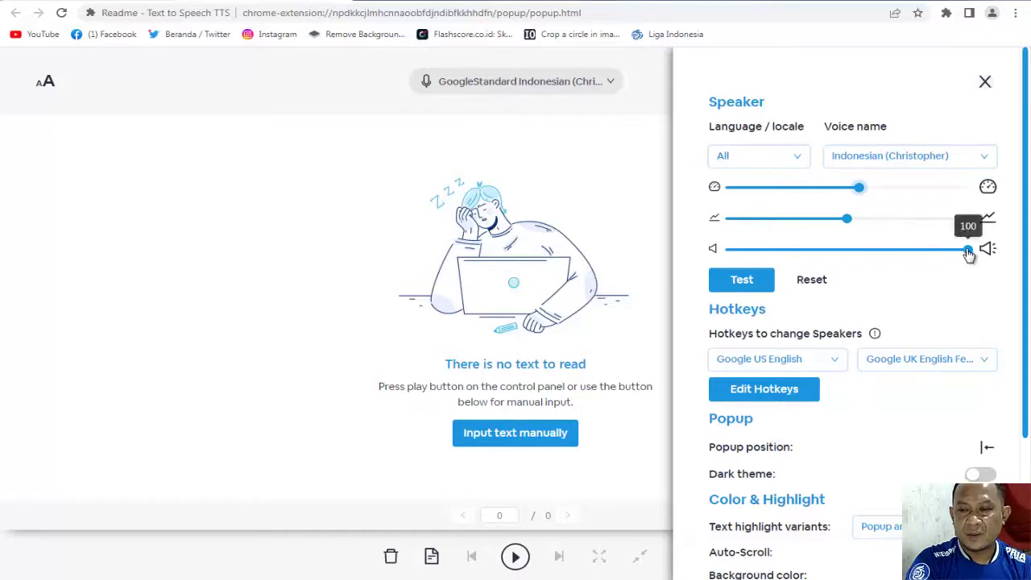
{"action": "left_click_drag", "start_coordinate": [968, 252], "coordinate": [991, 262]}
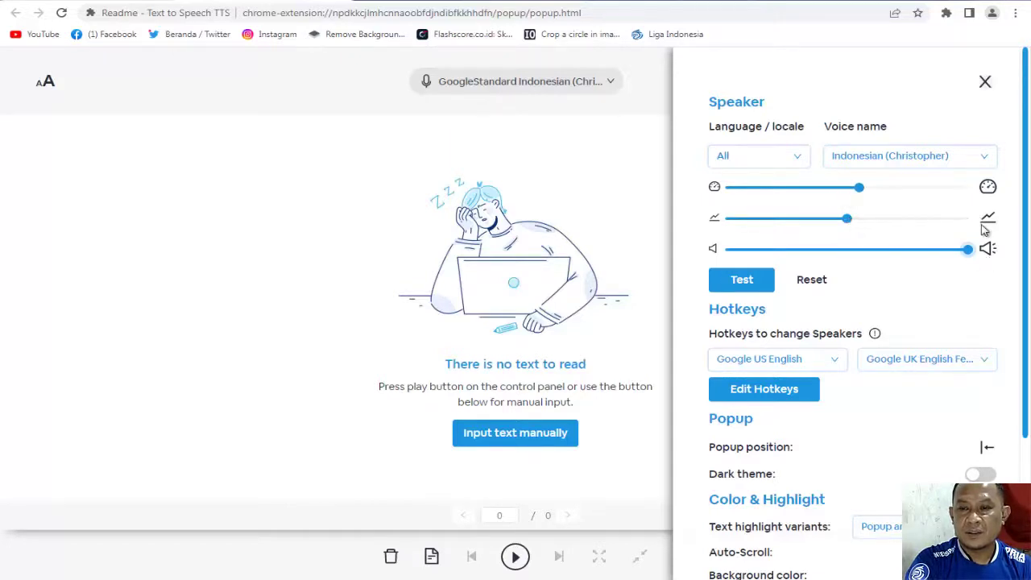
{"action": "mouse_move", "coordinate": [850, 226]}
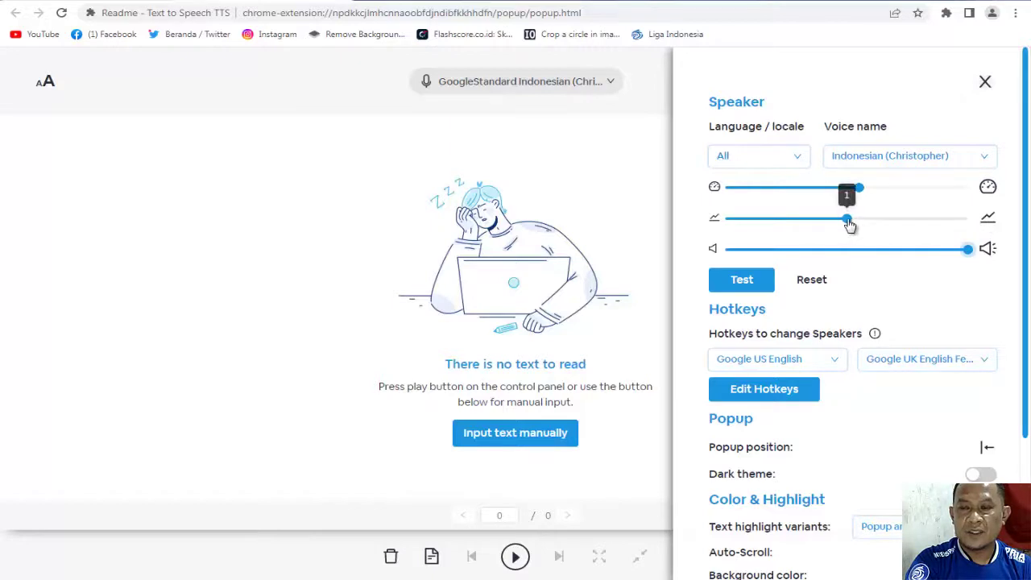
{"action": "mouse_move", "coordinate": [860, 191]}
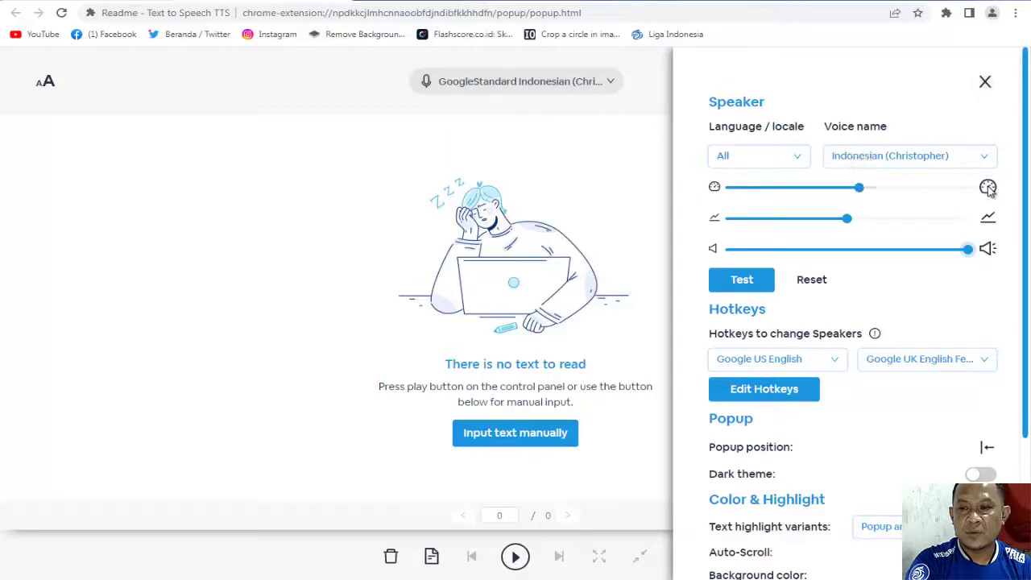
{"action": "left_click", "coordinate": [852, 192]}
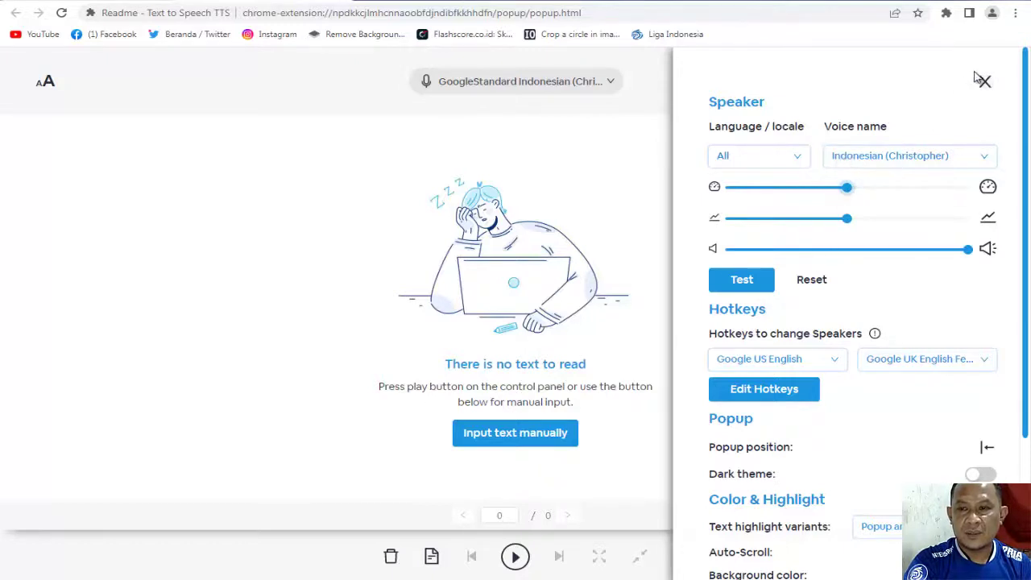
Step: Start manual text input, switch to the untitled Notepad file and copy its entire four-line Indonesian script
{"action": "left_click", "coordinate": [518, 439]}
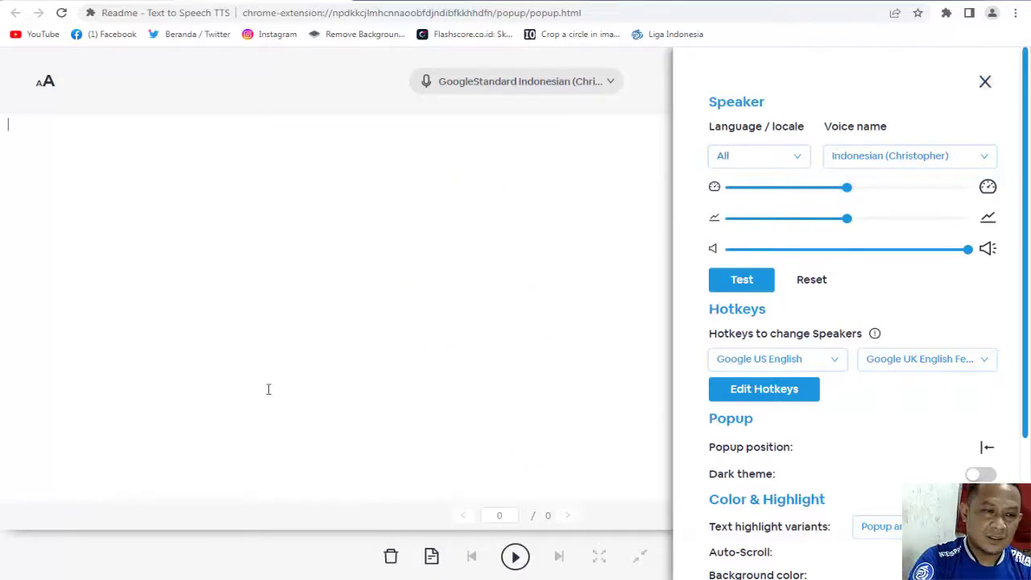
{"action": "mouse_move", "coordinate": [291, 576]}
{"action": "left_click", "coordinate": [330, 572]}
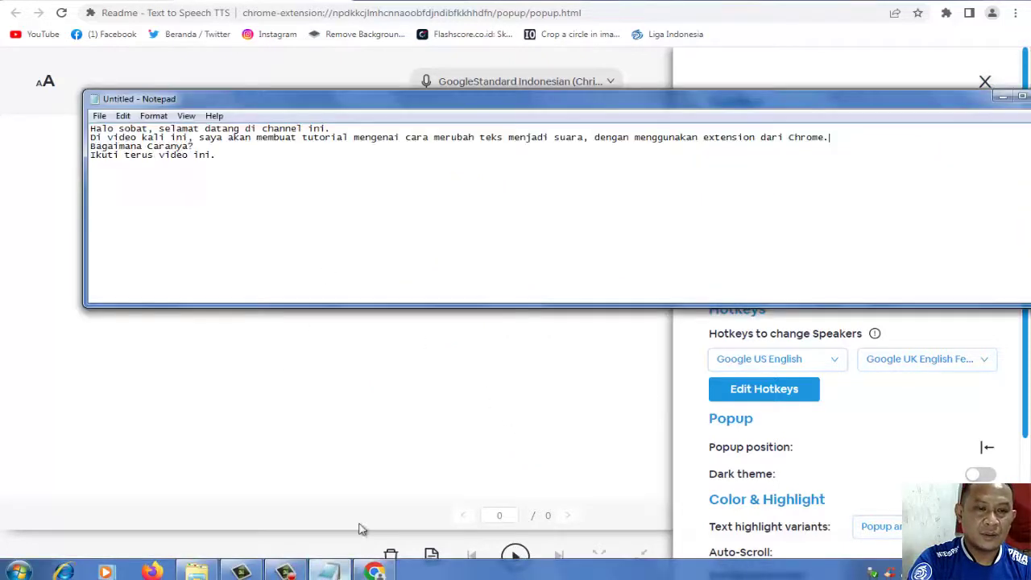
{"action": "left_click_drag", "start_coordinate": [218, 156], "coordinate": [91, 129]}
{"action": "right_click", "coordinate": [127, 133]}
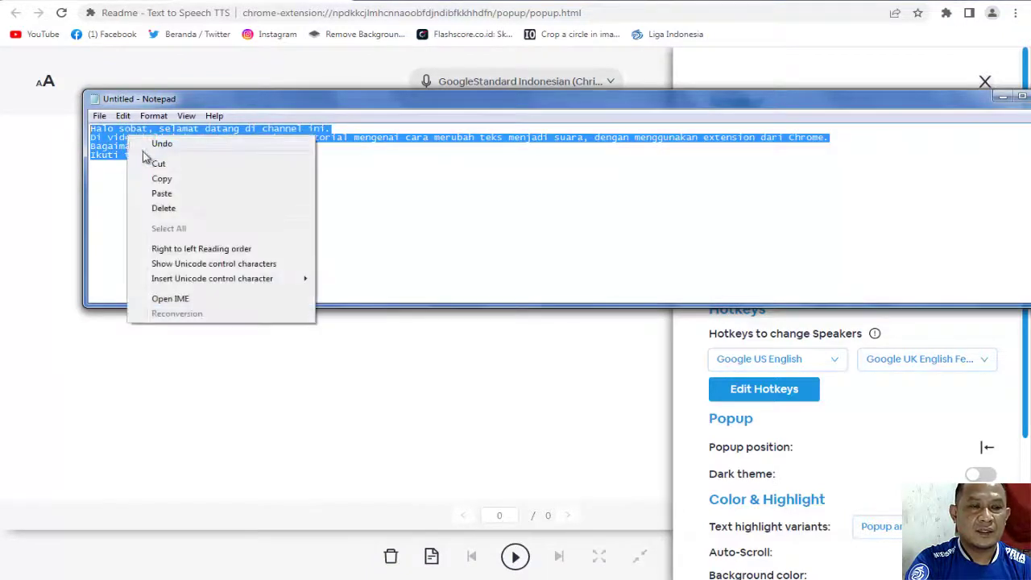
{"action": "left_click", "coordinate": [162, 179]}
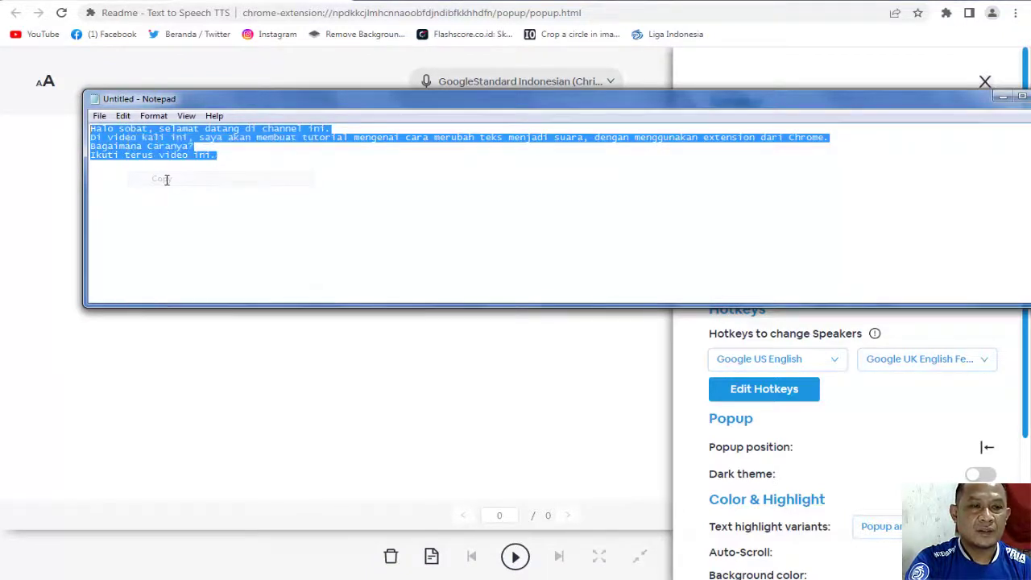
Step: Return to Readme in Chrome, paste the copied script into the empty text area and play it aloud
{"action": "left_click", "coordinate": [262, 352]}
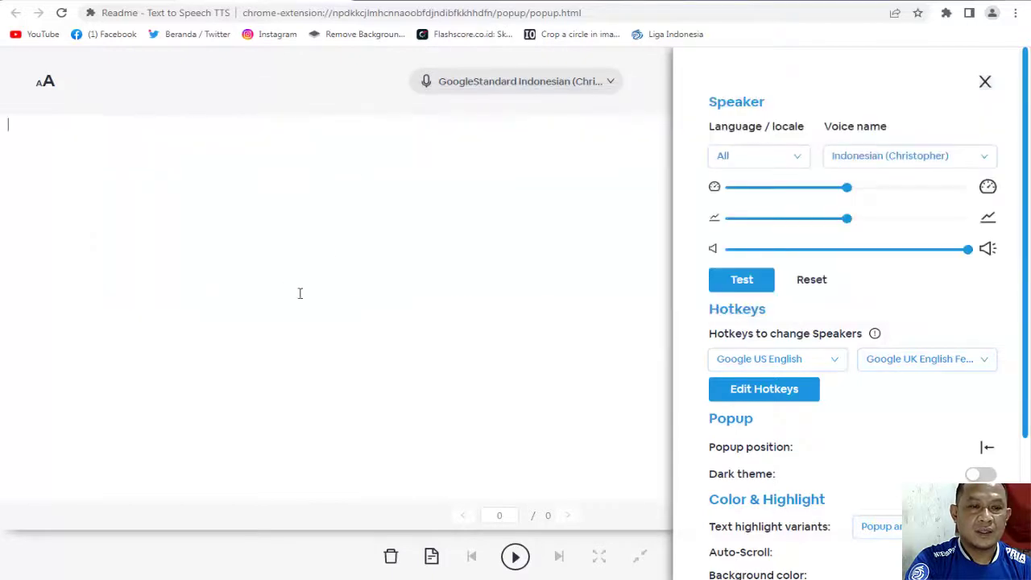
{"action": "right_click", "coordinate": [339, 233]}
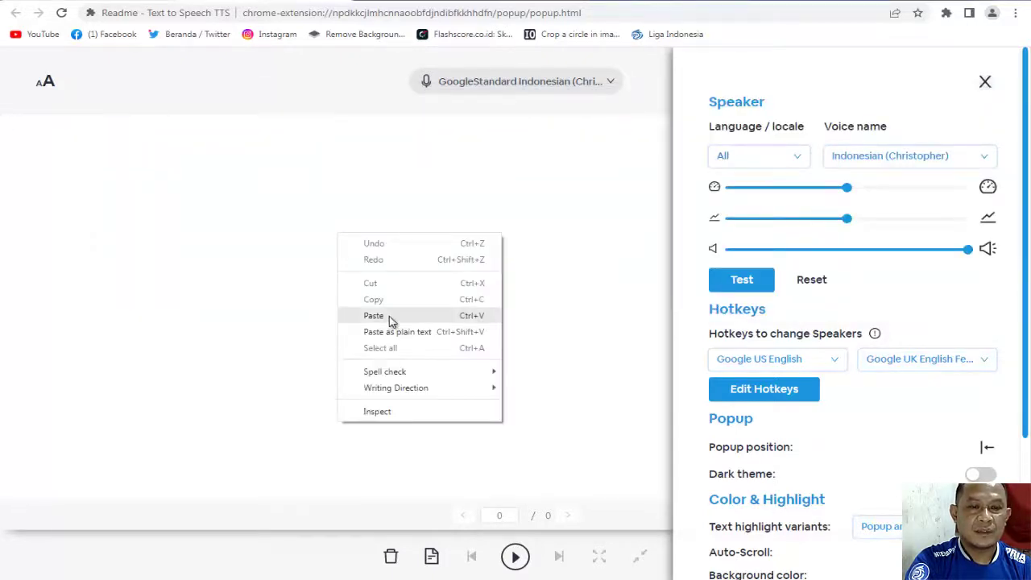
{"action": "left_click", "coordinate": [386, 320]}
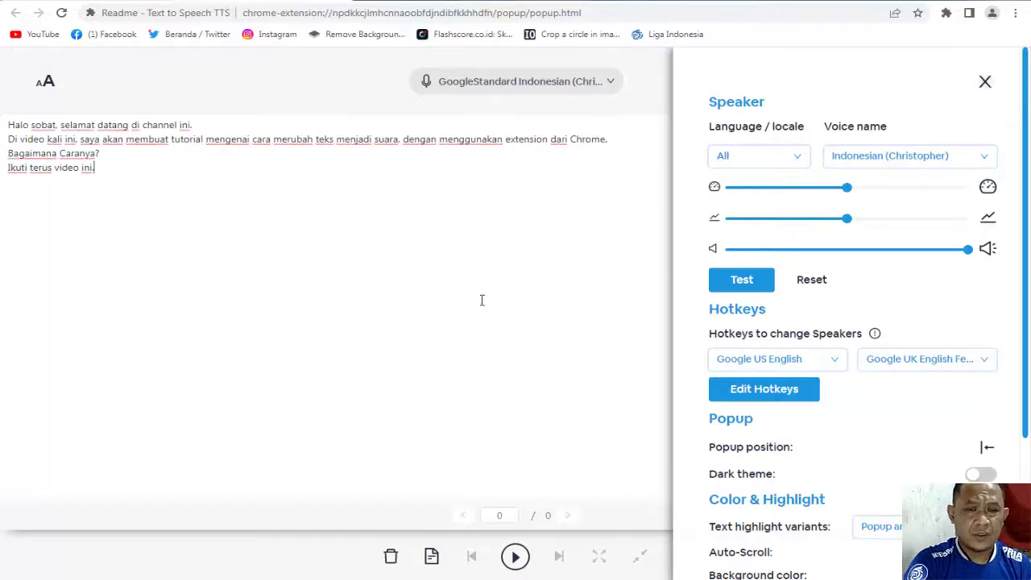
{"action": "left_click", "coordinate": [516, 558]}
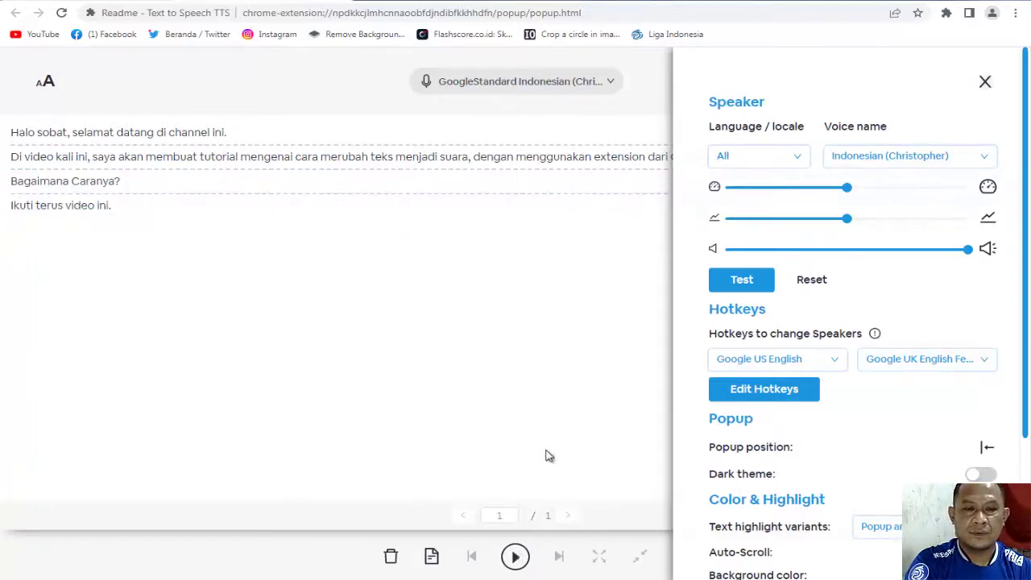
Step: Change the speaker's voice to Indonesian (Benjamin) and play the script with that voice
{"action": "left_click", "coordinate": [917, 162]}
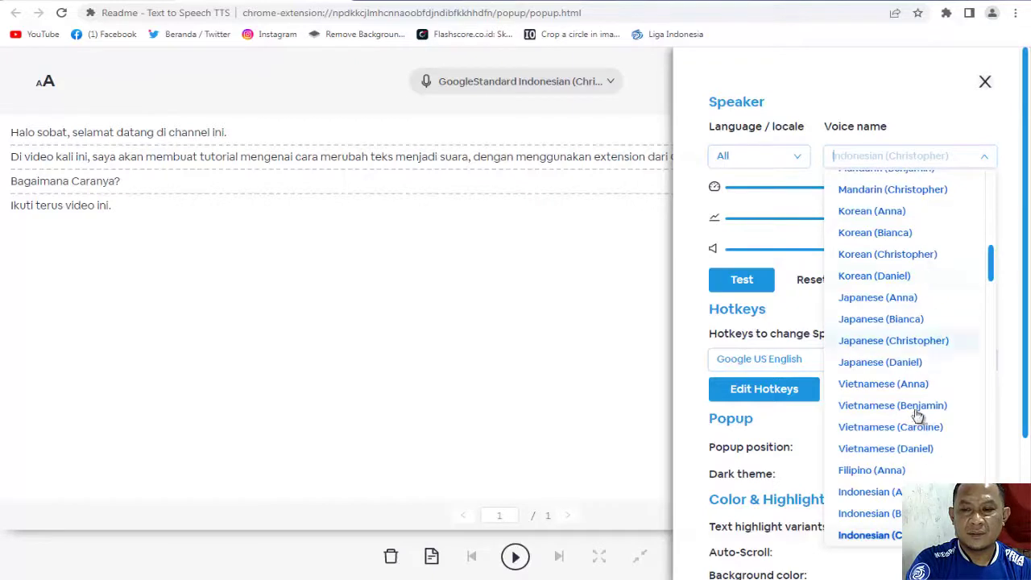
{"action": "left_click", "coordinate": [886, 513]}
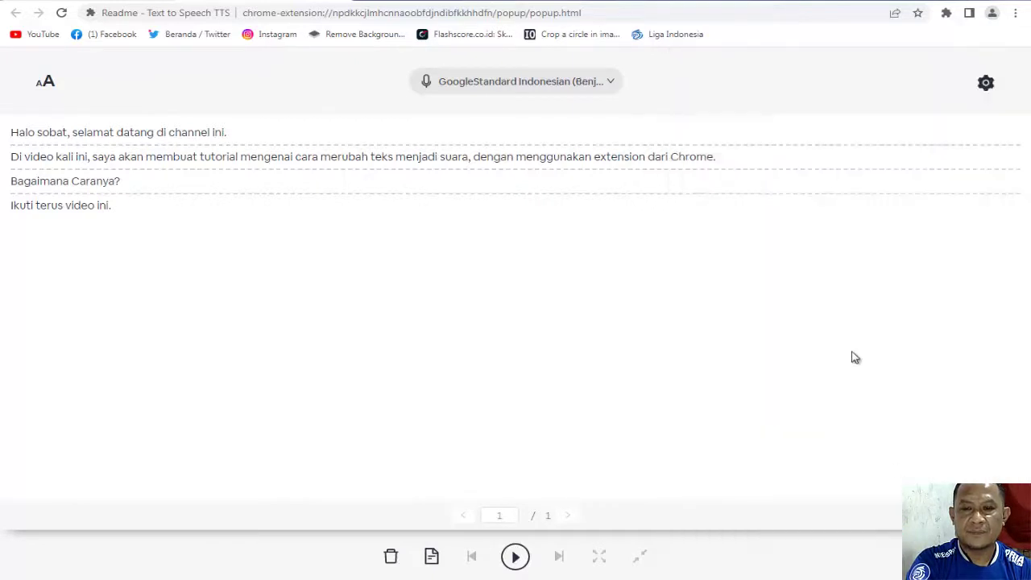
{"action": "left_click", "coordinate": [986, 85]}
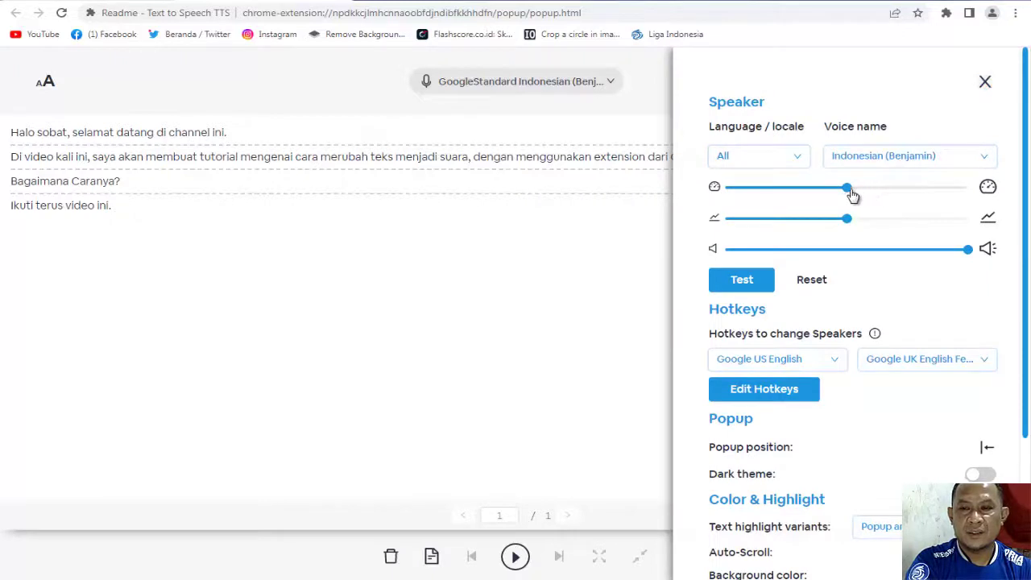
{"action": "mouse_move", "coordinate": [852, 195]}
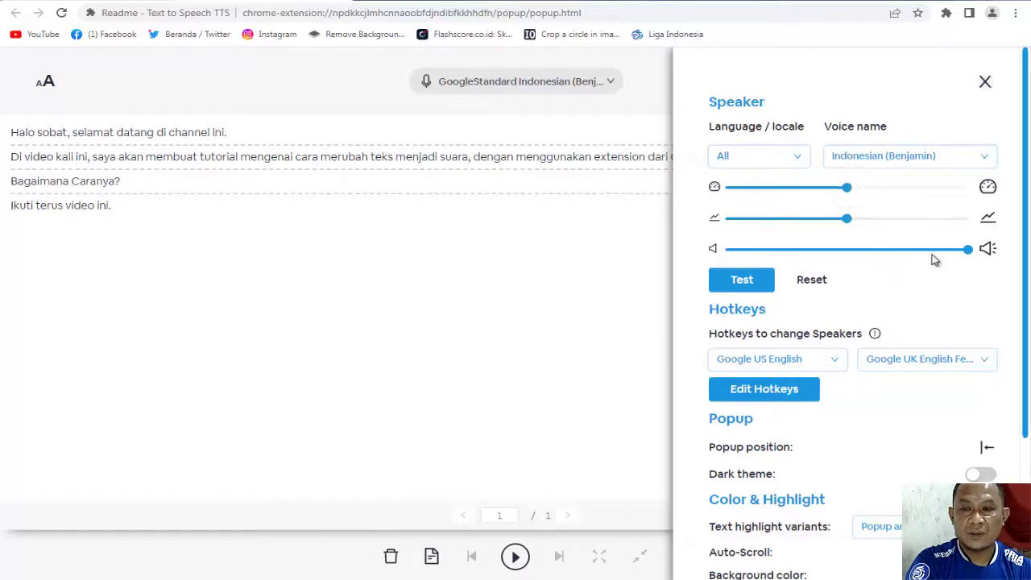
{"action": "left_click", "coordinate": [516, 560]}
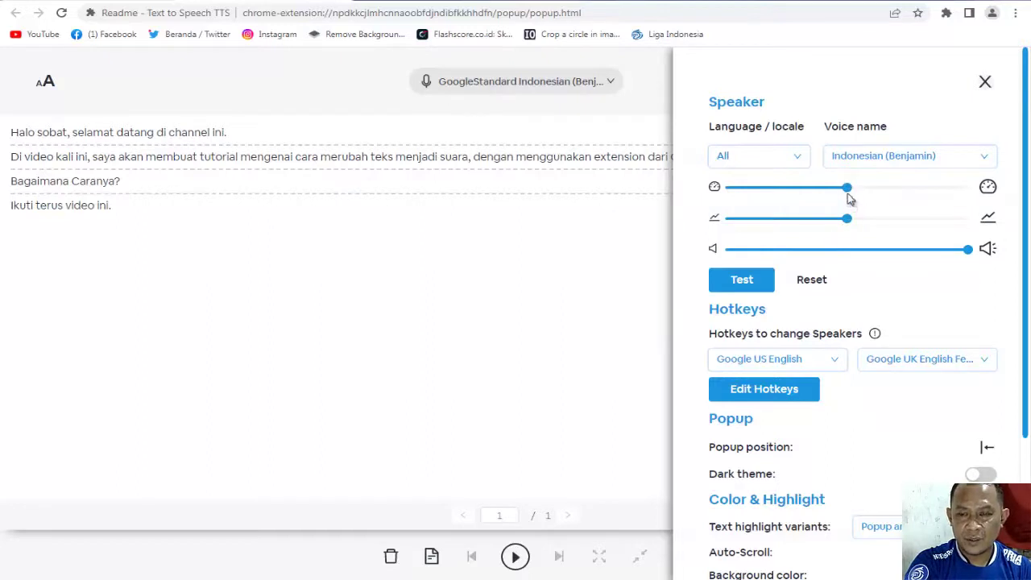
Step: Raise the reading speed to 1.2 and play the script again
{"action": "mouse_move", "coordinate": [847, 197]}
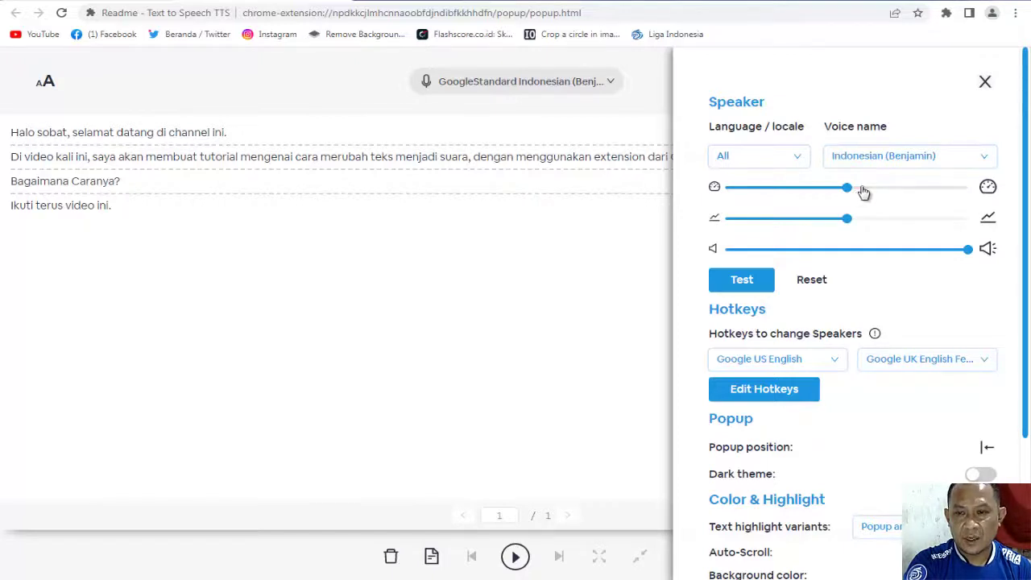
{"action": "left_click", "coordinate": [863, 191]}
{"action": "left_click", "coordinate": [871, 192]}
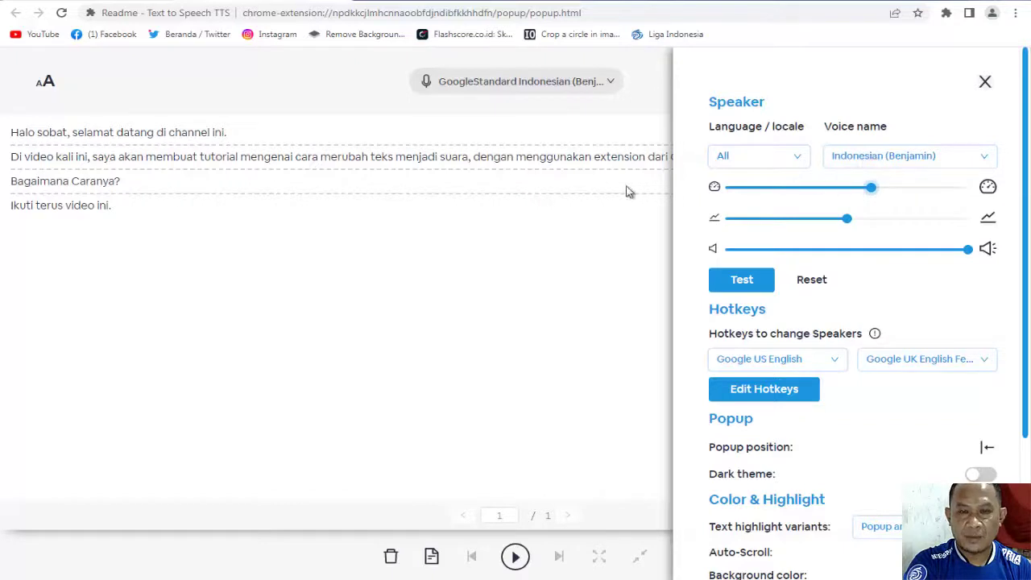
{"action": "left_click", "coordinate": [516, 557]}
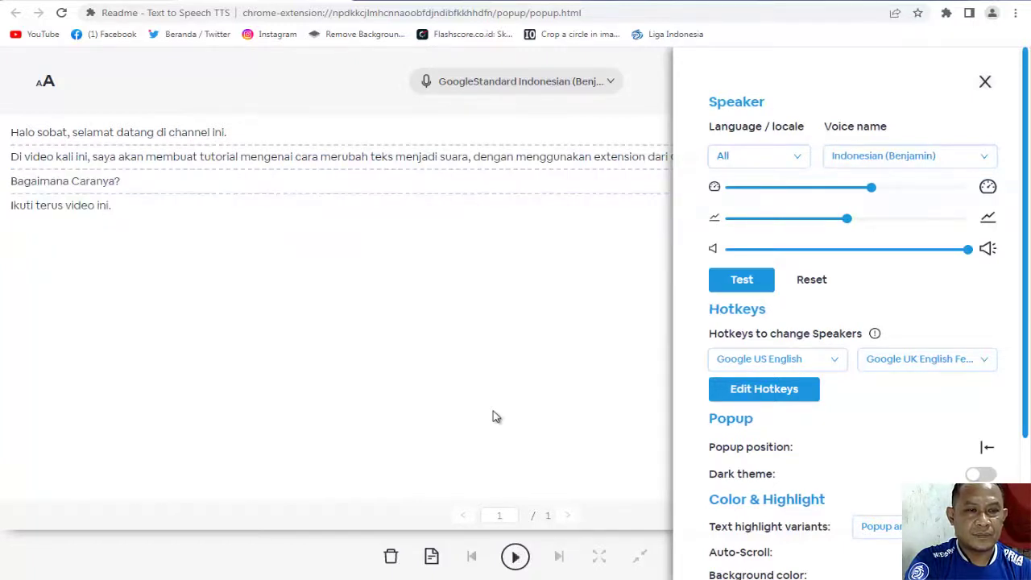
{"action": "mouse_move", "coordinate": [874, 192]}
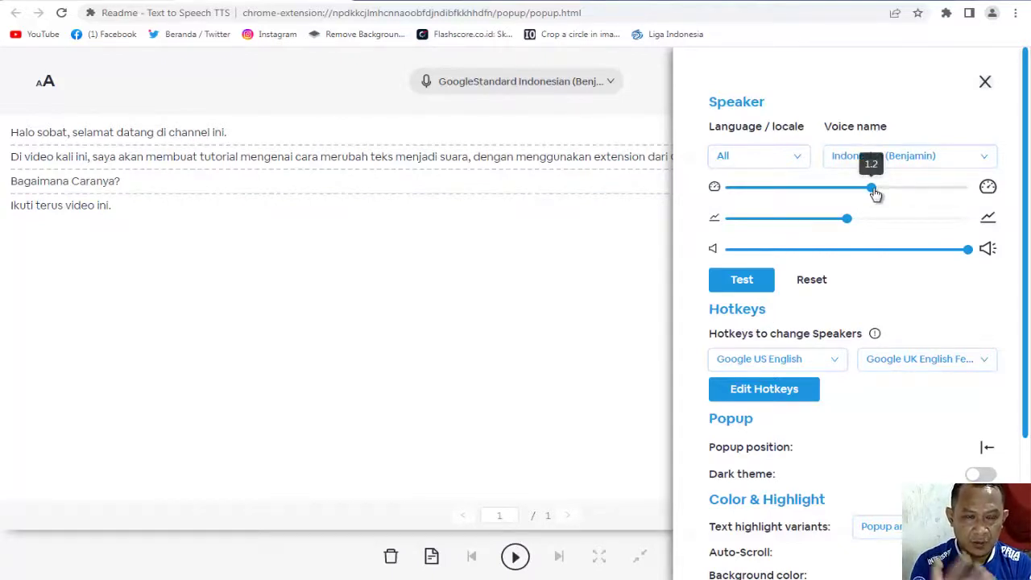
Step: Lower the reading speed below 1, play the script with the Indonesian (Benjamin) voice and stop the playback
{"action": "left_click", "coordinate": [813, 192]}
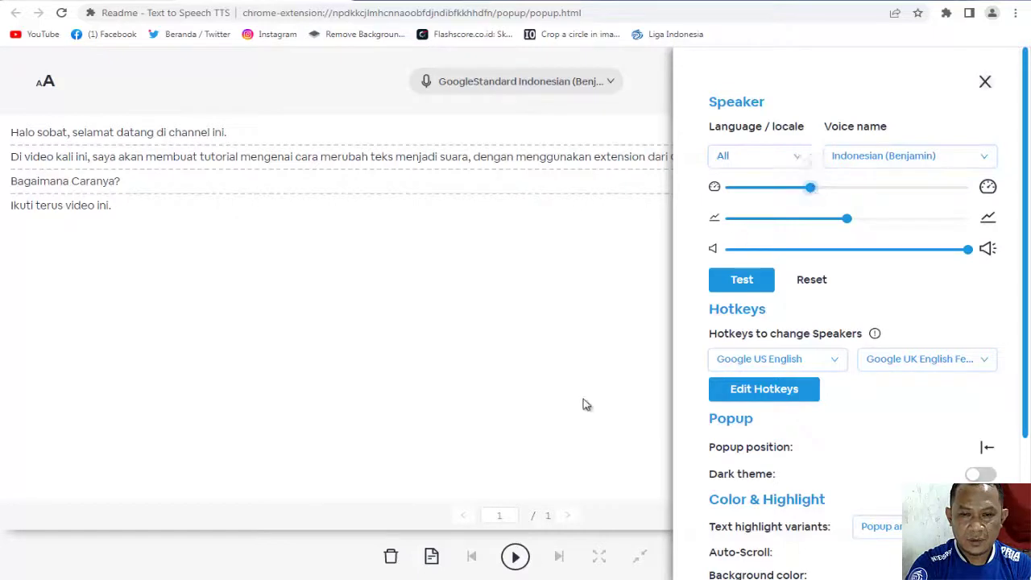
{"action": "left_click", "coordinate": [515, 557]}
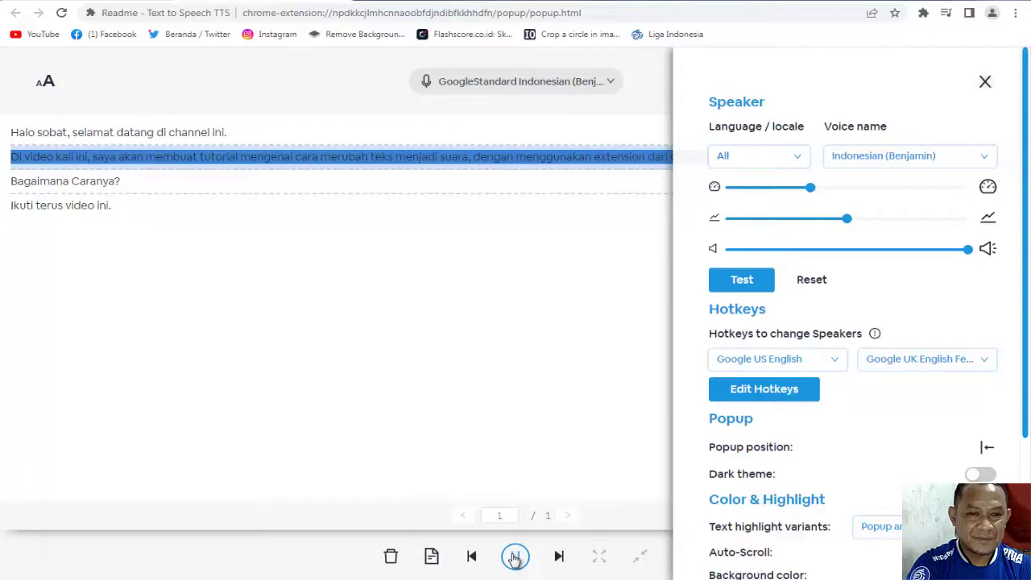
{"action": "left_click", "coordinate": [515, 558]}
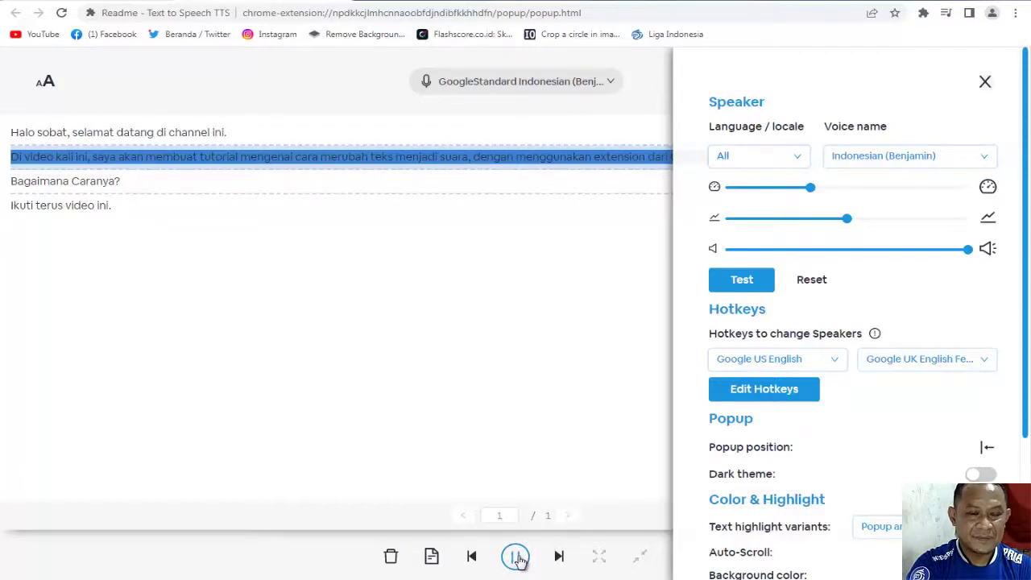
{"action": "left_click", "coordinate": [516, 558]}
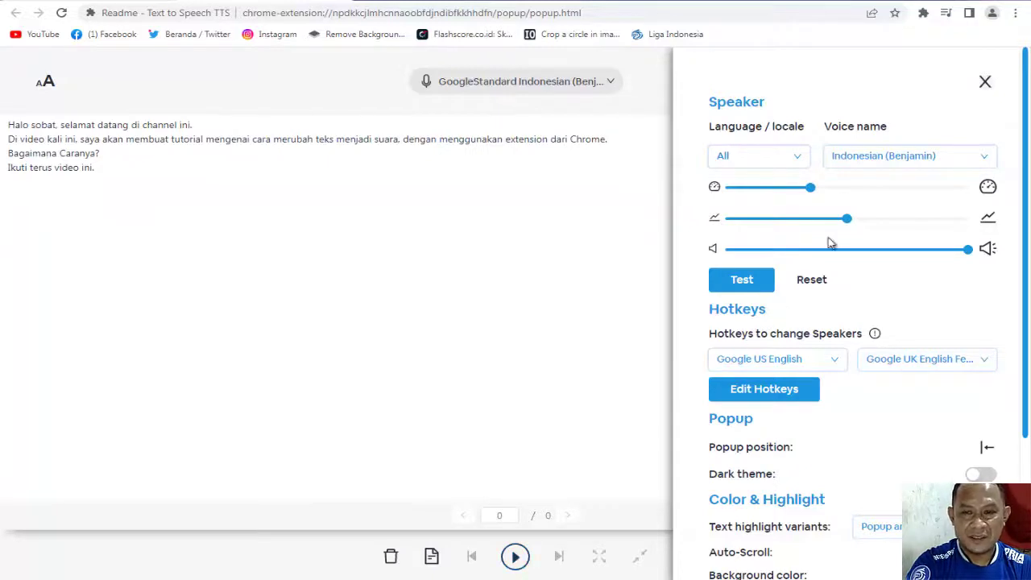
Step: Set the reading speed to 1 and play the script with the pitch lowered below its midpoint, stopping it after listening
{"action": "left_click", "coordinate": [846, 188]}
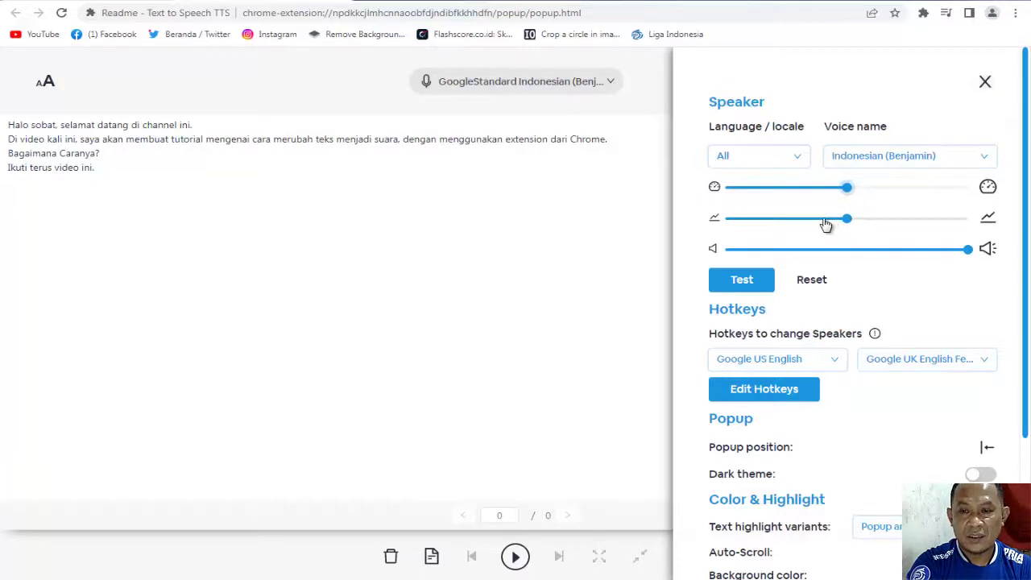
{"action": "left_click", "coordinate": [824, 219]}
{"action": "left_click", "coordinate": [810, 219]}
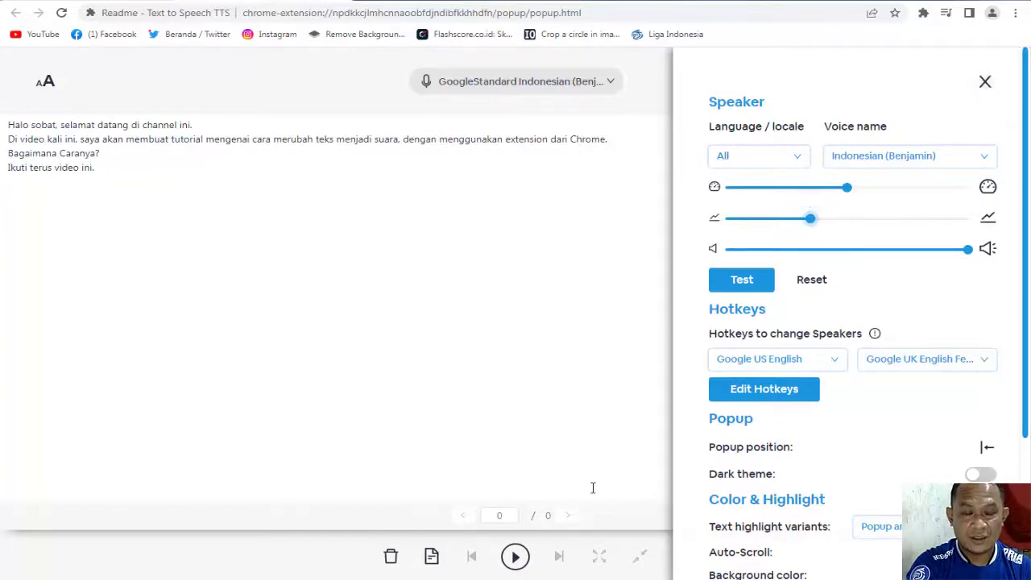
{"action": "left_click", "coordinate": [516, 557]}
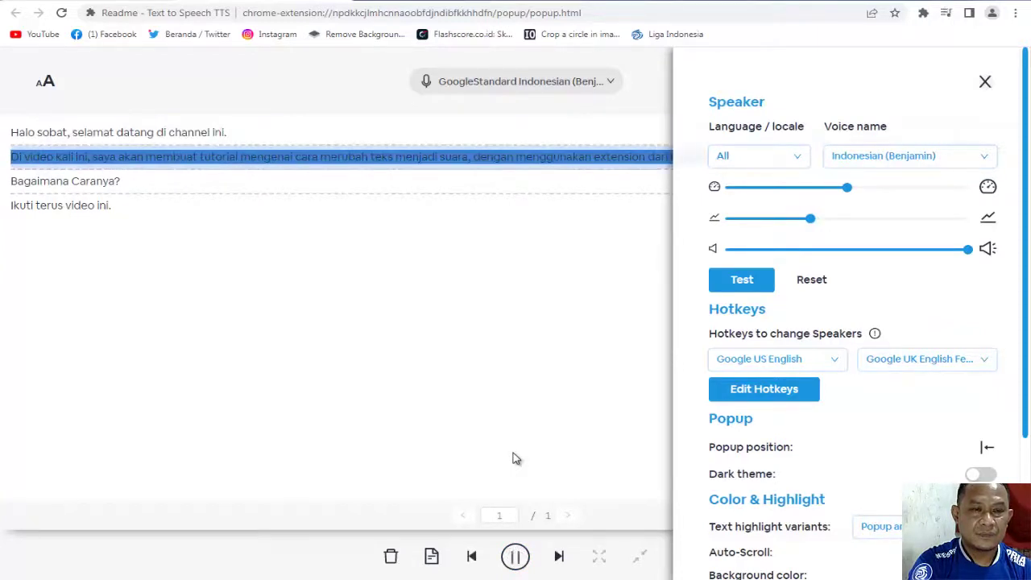
{"action": "left_click", "coordinate": [517, 557]}
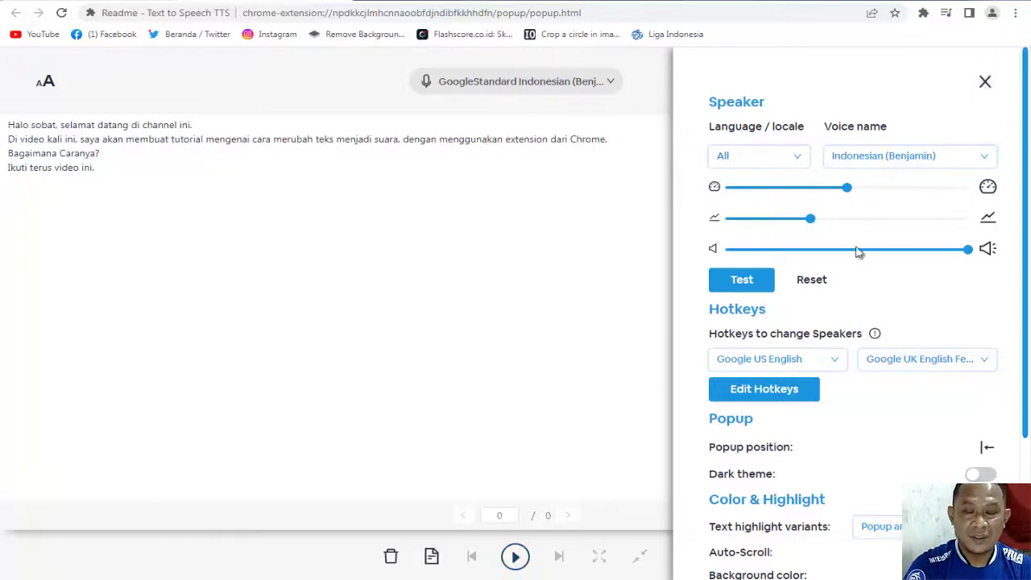
Step: Restore the speaker's pitch to the middle of its range and check the volume setting
{"action": "mouse_move", "coordinate": [852, 195]}
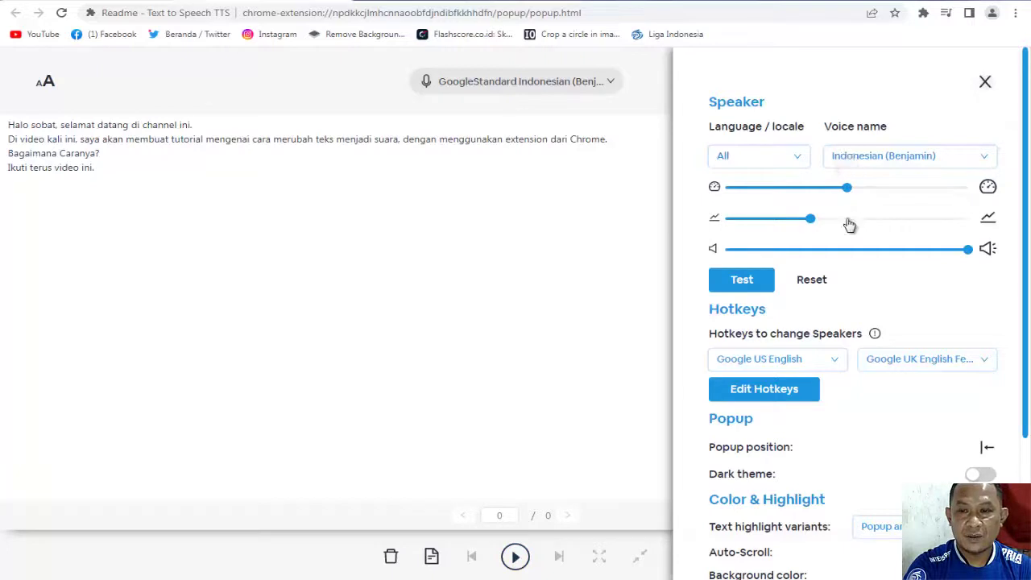
{"action": "left_click", "coordinate": [850, 223]}
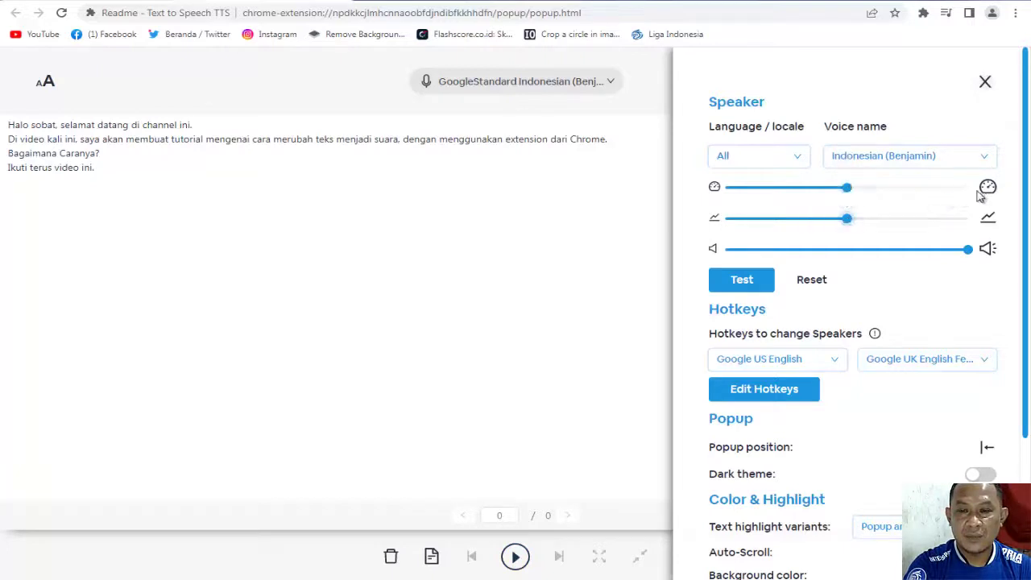
{"action": "mouse_move", "coordinate": [852, 225]}
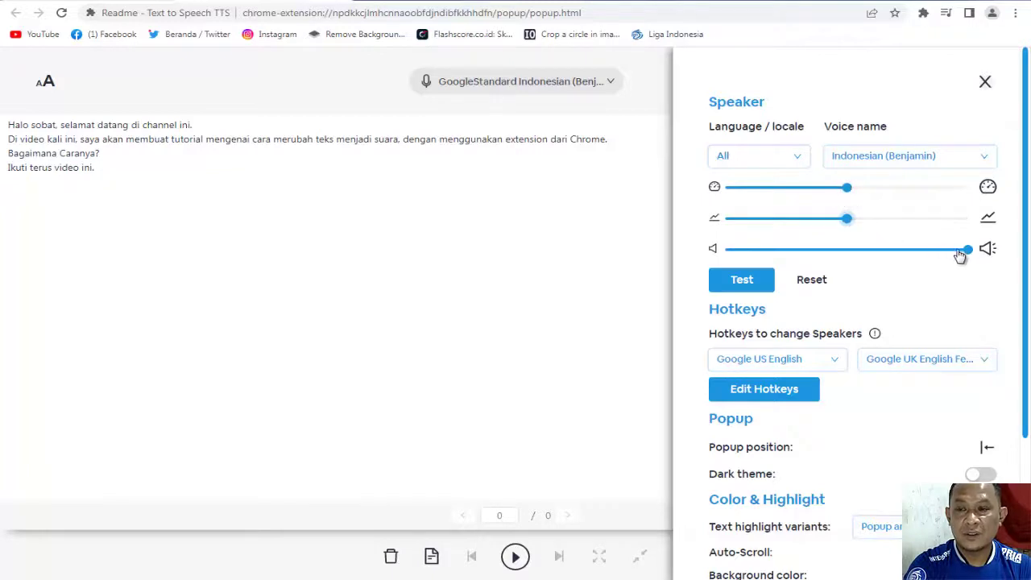
{"action": "mouse_move", "coordinate": [971, 253]}
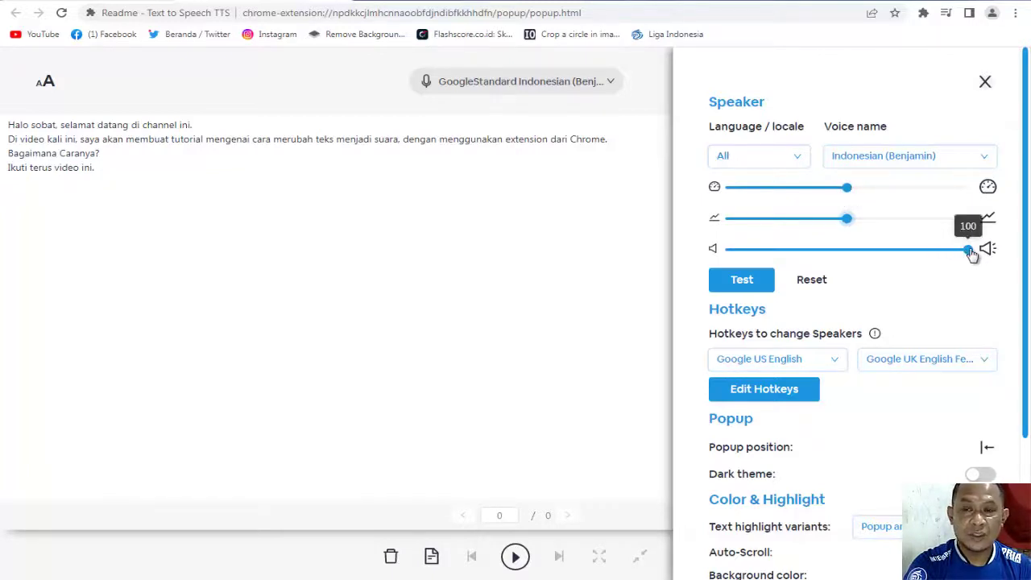
Step: Change the speaker's voice to Indonesian (Anna) and play the script with that voice
{"action": "left_click", "coordinate": [912, 164]}
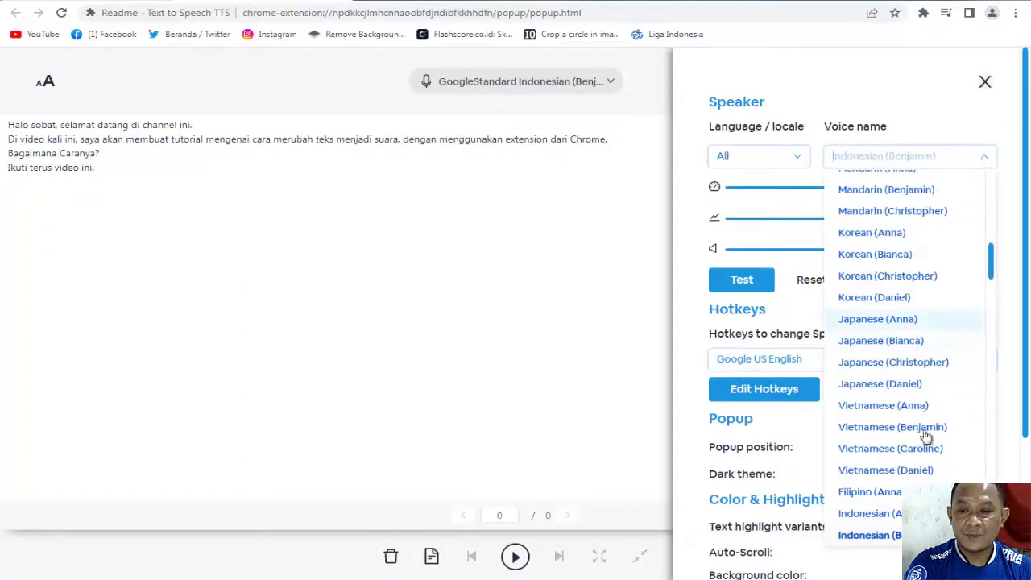
{"action": "left_click", "coordinate": [874, 513]}
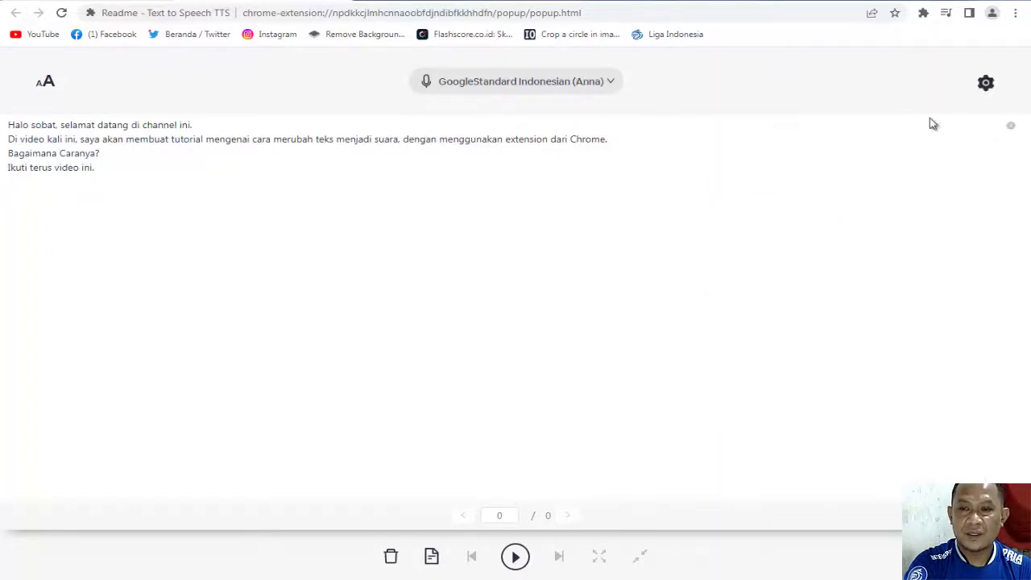
{"action": "left_click", "coordinate": [986, 83]}
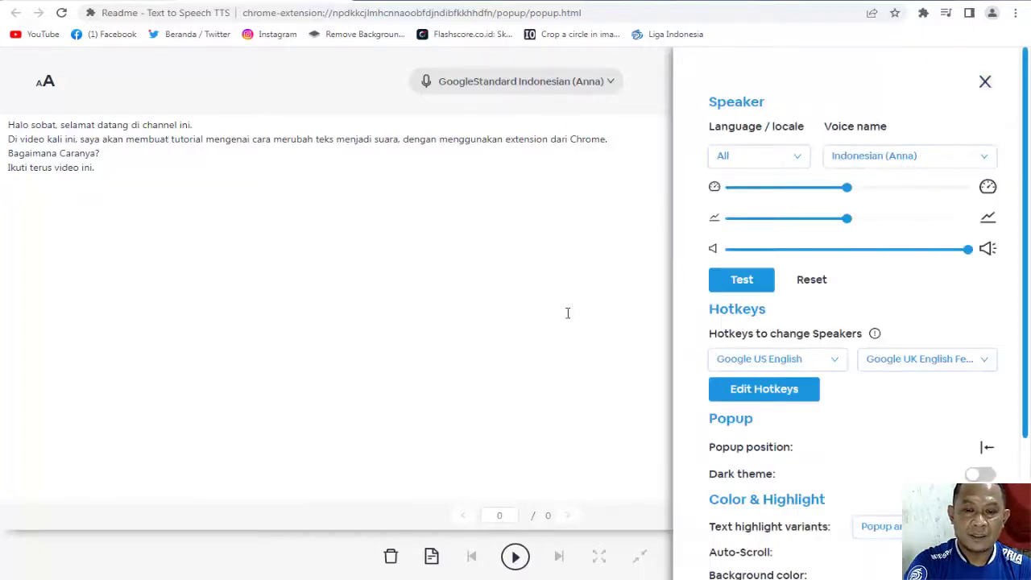
{"action": "left_click", "coordinate": [514, 559]}
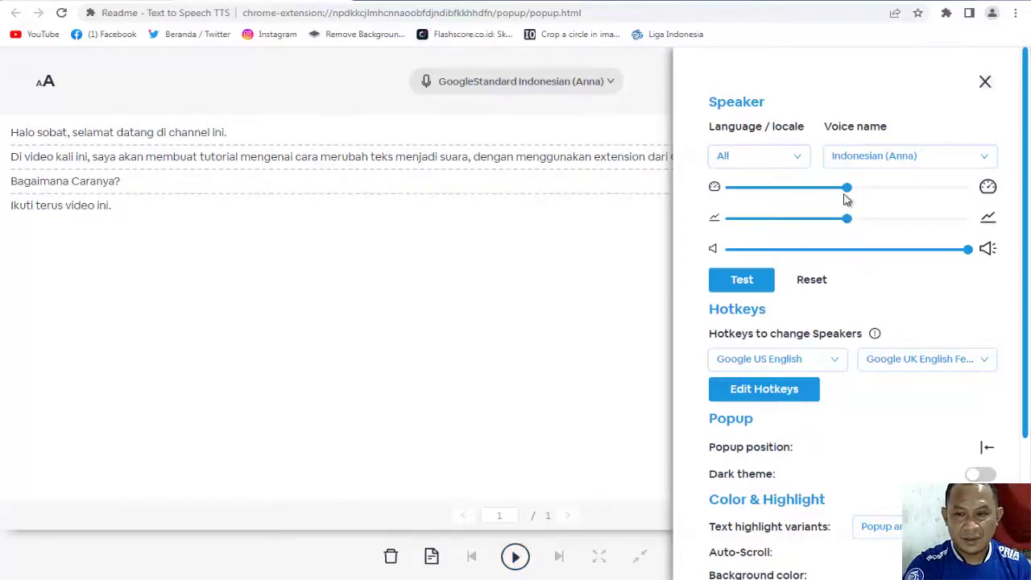
Step: Review the speaker, hotkey, popup and colour settings from start to end, and close the settings
{"action": "mouse_move", "coordinate": [852, 194]}
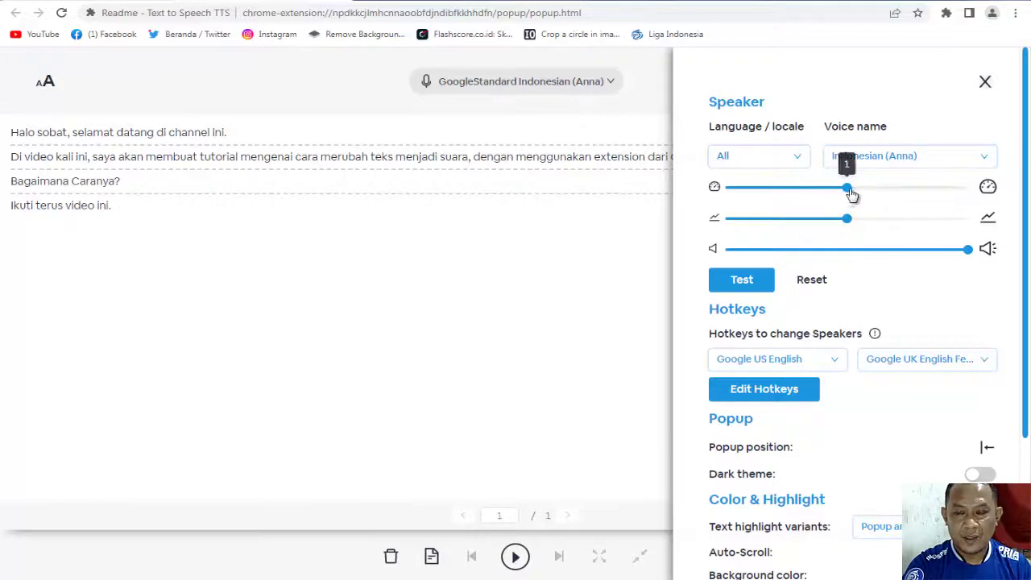
{"action": "mouse_move", "coordinate": [850, 226]}
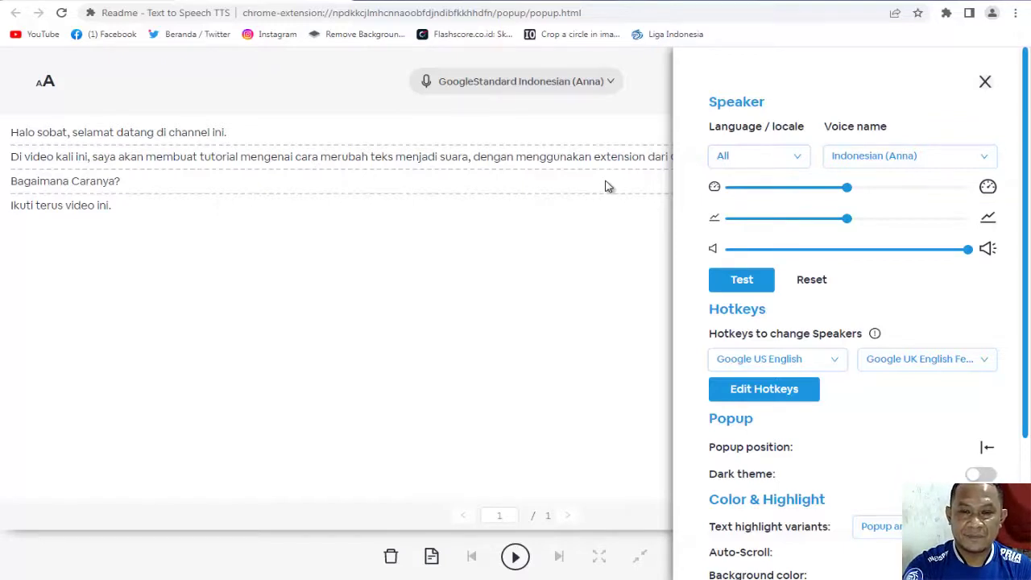
{"action": "left_click", "coordinate": [986, 83]}
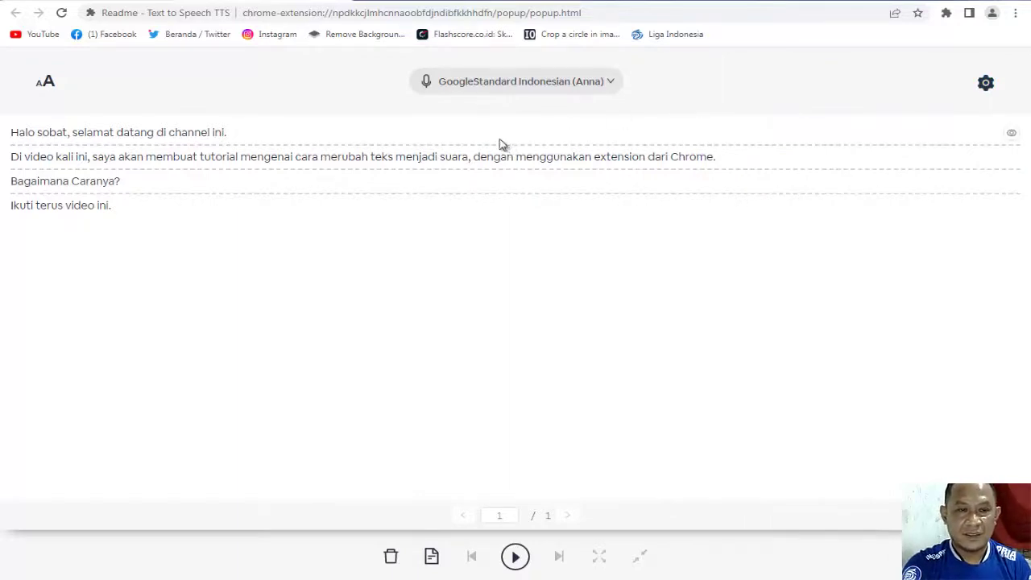
{"action": "left_click", "coordinate": [987, 85]}
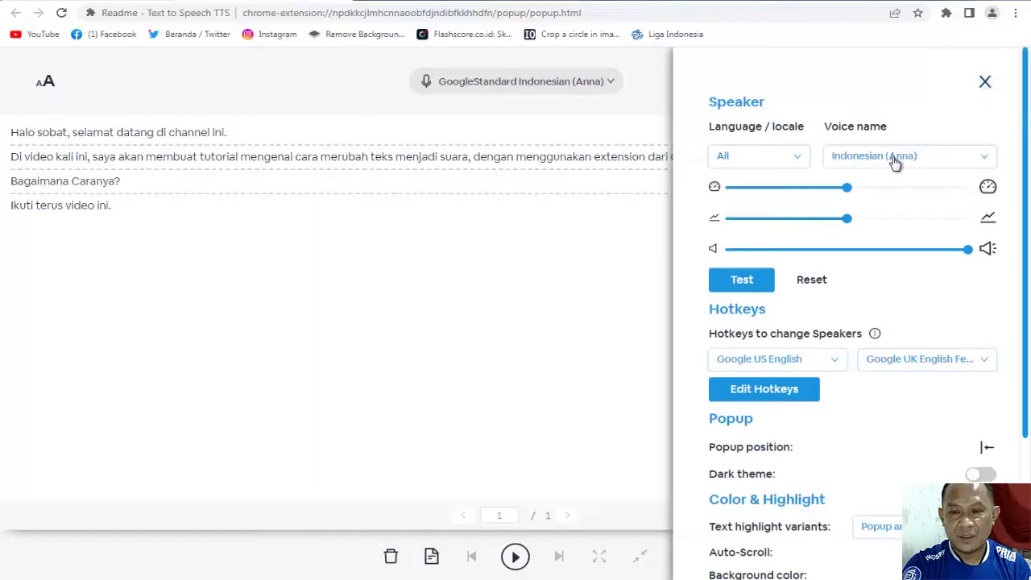
{"action": "scroll", "coordinate": [896, 163], "scroll_direction": "down", "scroll_amount": 2}
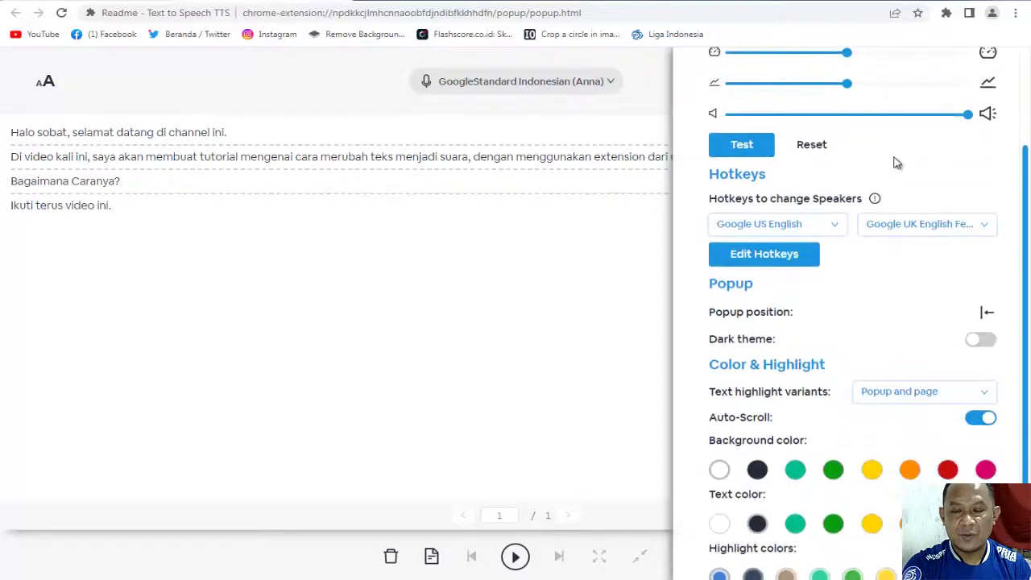
{"action": "scroll", "coordinate": [896, 163], "scroll_direction": "down", "scroll_amount": 1}
{"action": "scroll", "coordinate": [896, 163], "scroll_direction": "up", "scroll_amount": 3}
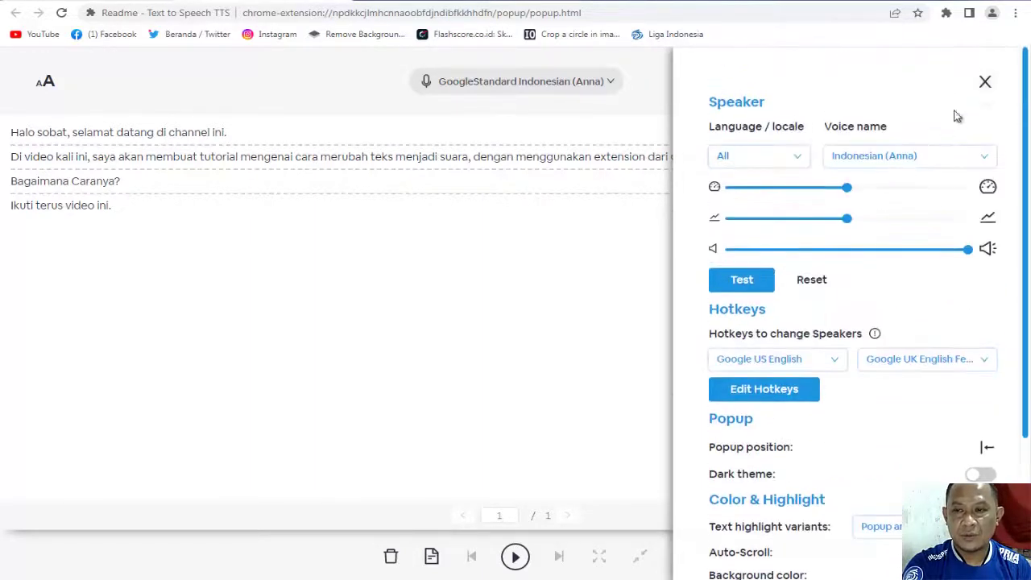
{"action": "left_click", "coordinate": [985, 83]}
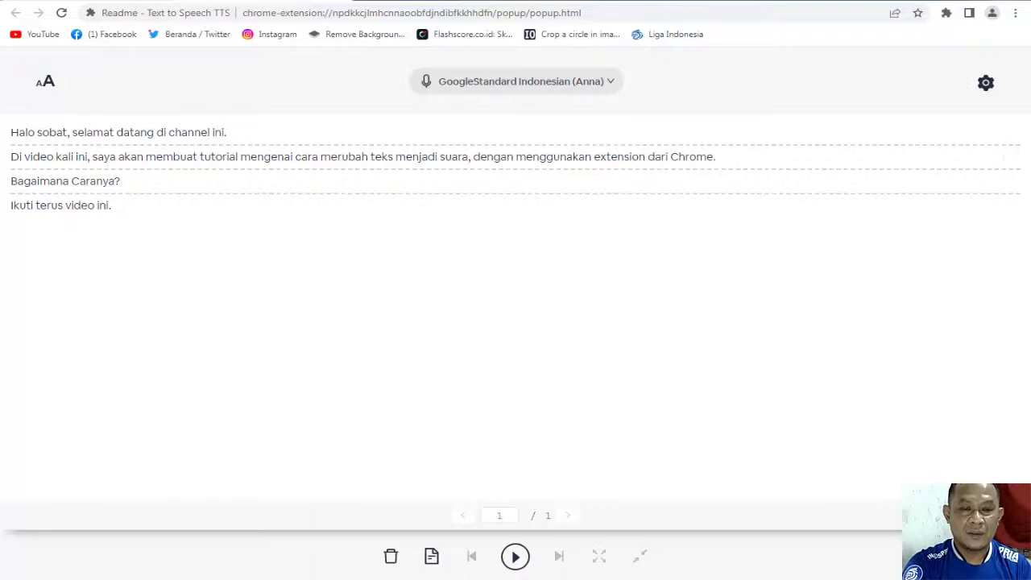
Step: Switch to the Camtasia video editor to view its empty project, and return to Readme in Chrome
{"action": "mouse_move", "coordinate": [284, 574]}
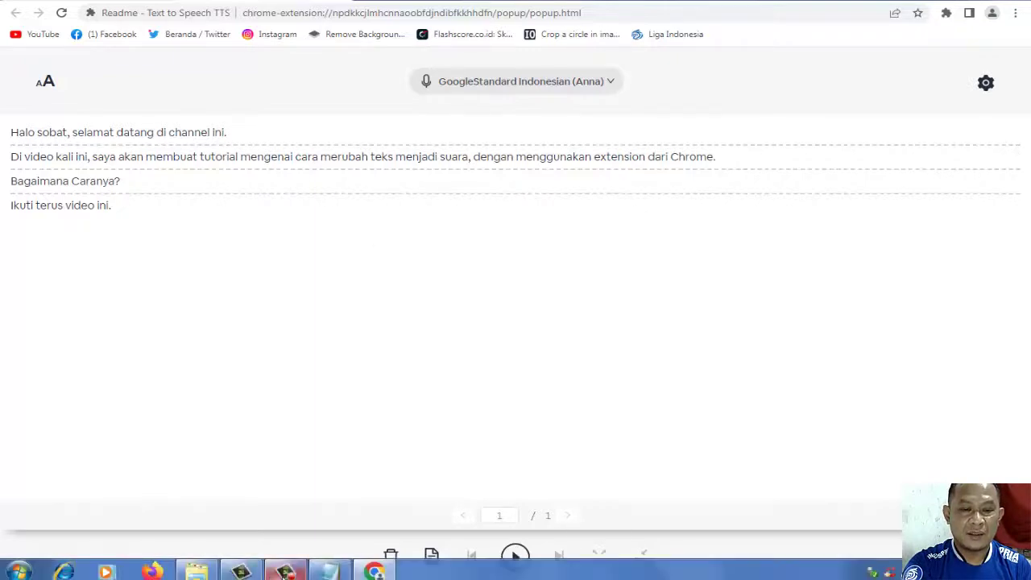
{"action": "left_click", "coordinate": [258, 573]}
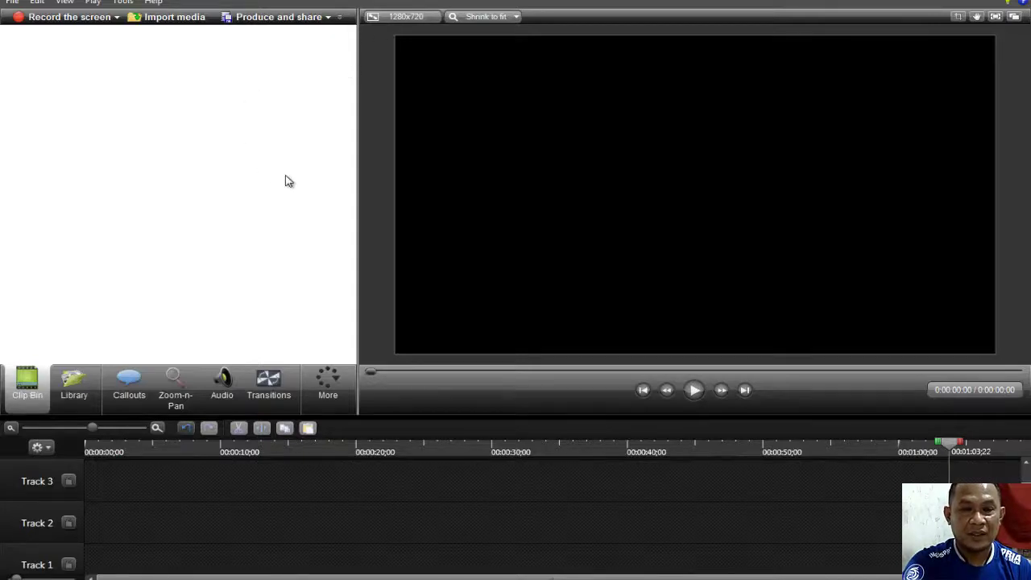
{"action": "mouse_move", "coordinate": [335, 572]}
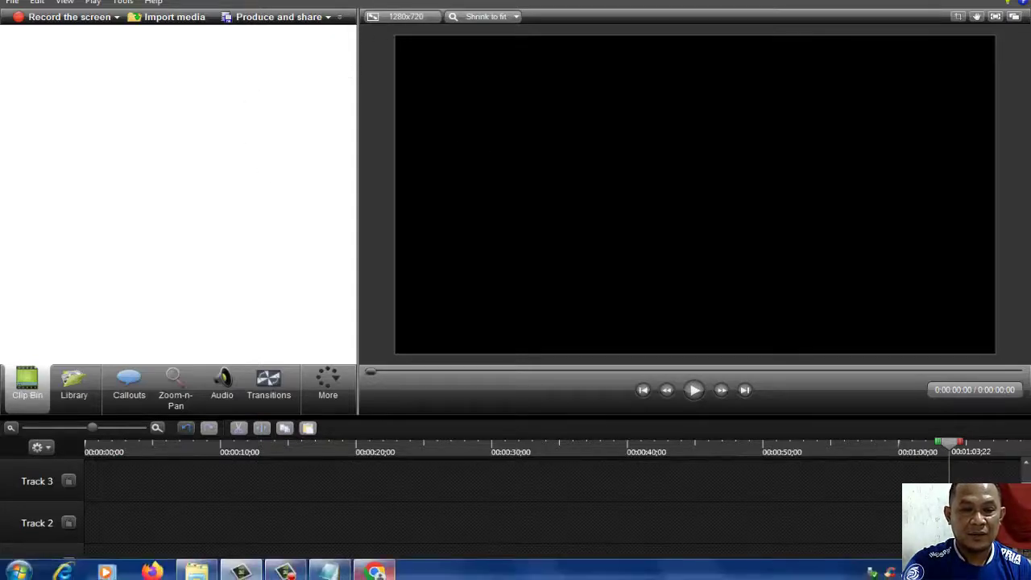
{"action": "left_click", "coordinate": [375, 572]}
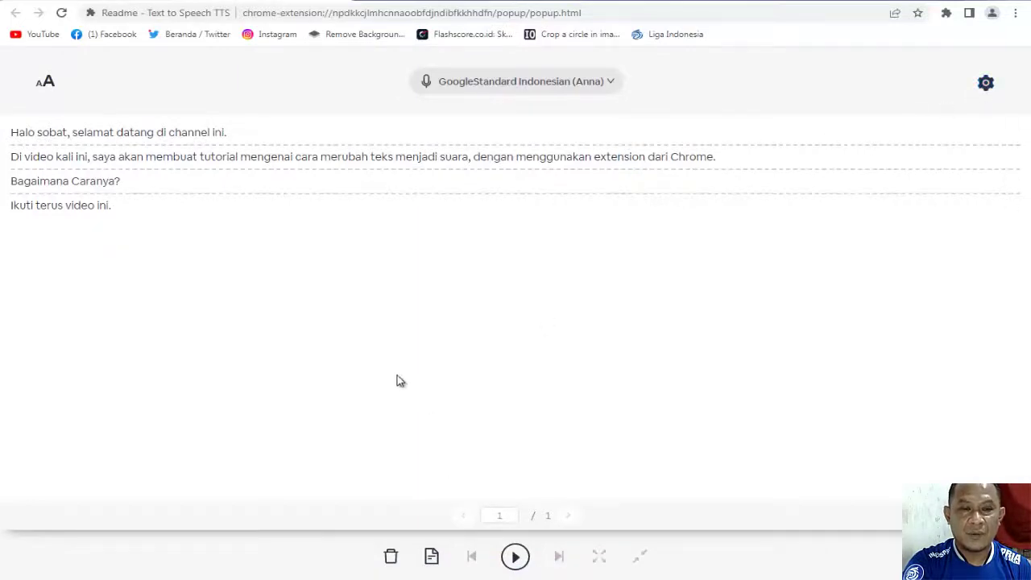
{"action": "mouse_move", "coordinate": [499, 578]}
{"action": "left_click", "coordinate": [329, 572]}
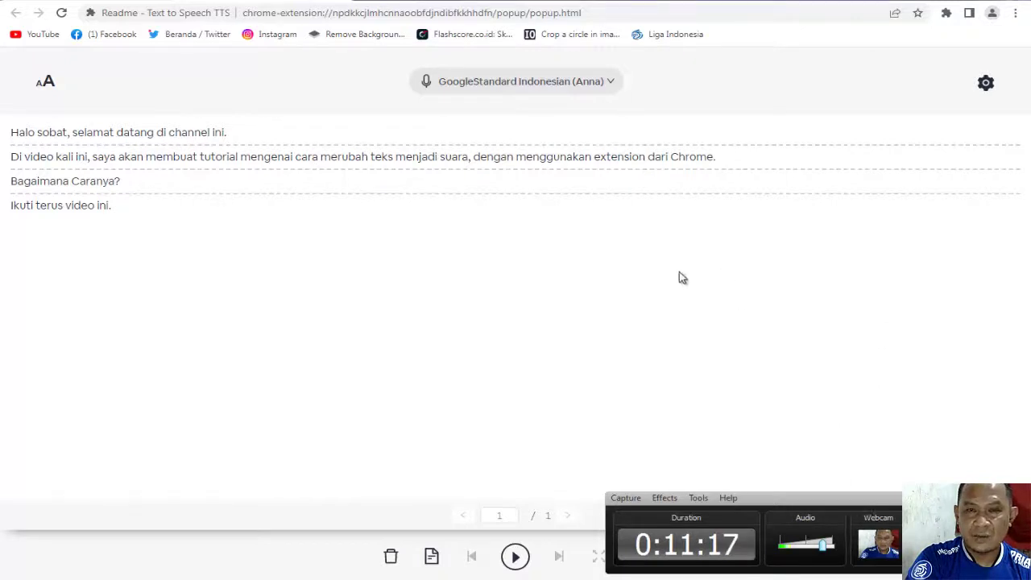
{"action": "key", "text": "alt+Tab"}
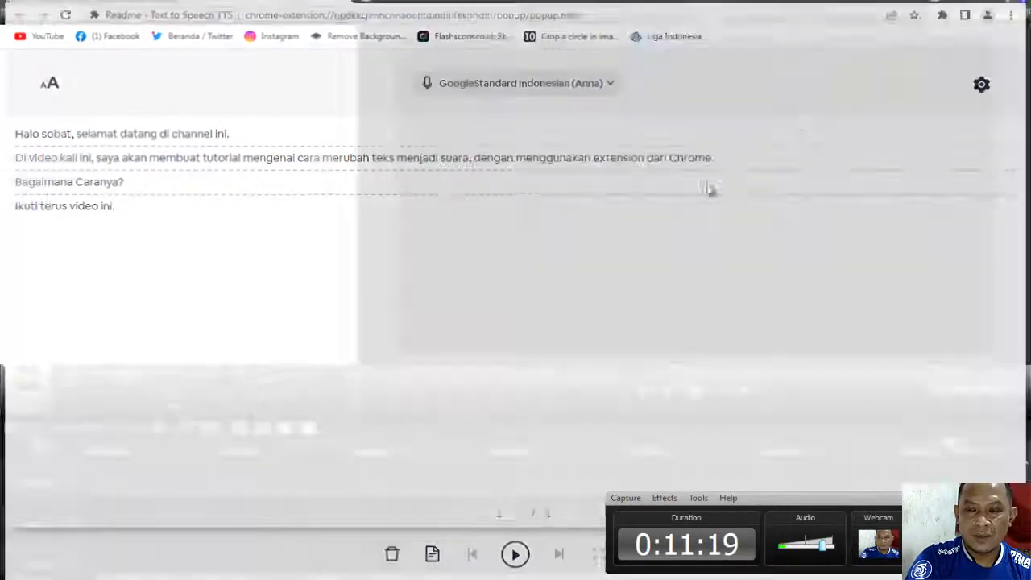